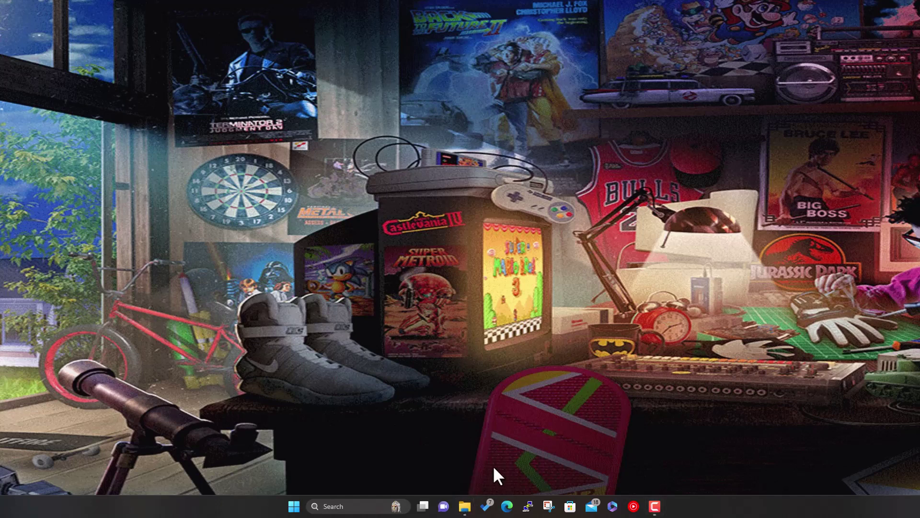
# Step: Bring up File Explorer windows for the RB Build downloads folder and the D:\Builds folder
pyautogui.moveTo(465, 508)
pyautogui.click(475, 469)
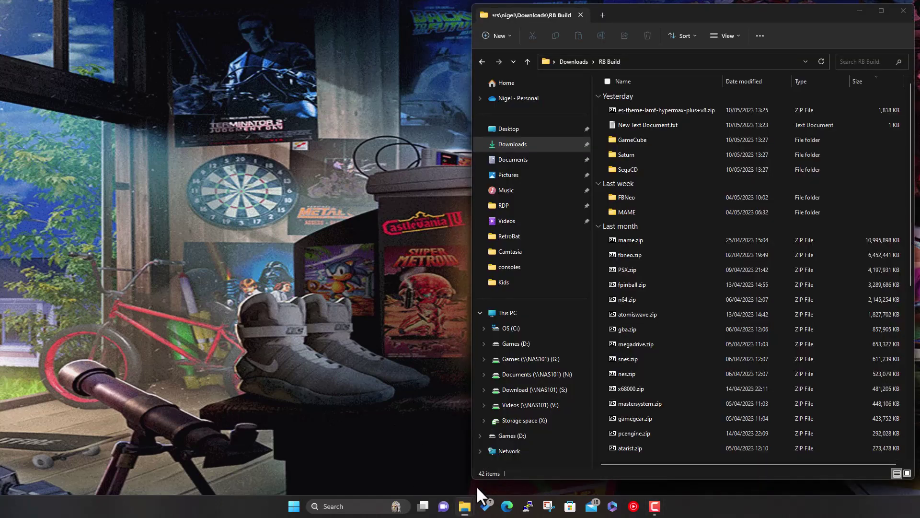
pyautogui.click(445, 439)
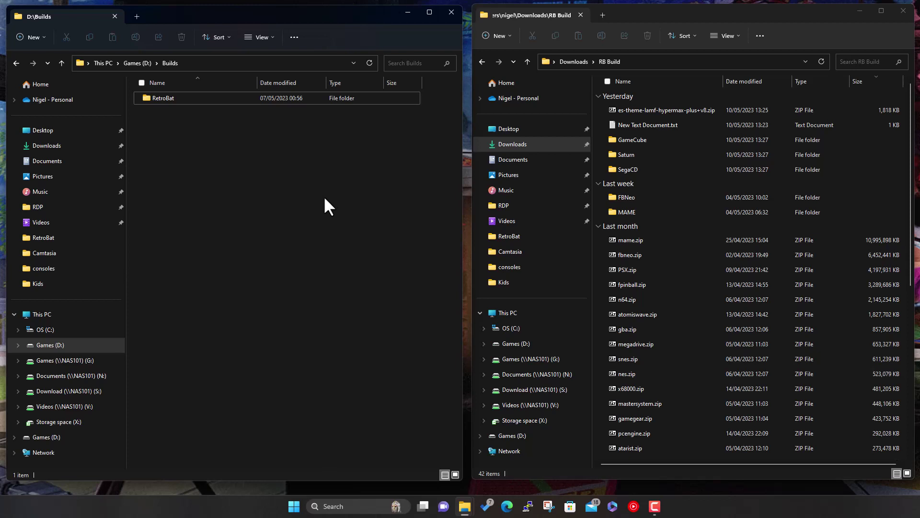
# Step: Examine the split archive parts in the Saturn, SegaCD and GameCube folders, returning to RB Build
pyautogui.doubleClick(652, 153)
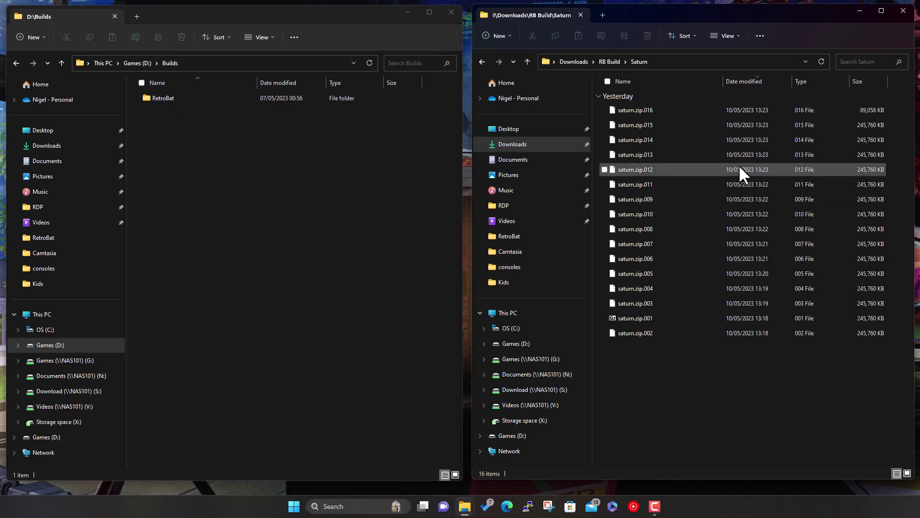
pyautogui.click(603, 60)
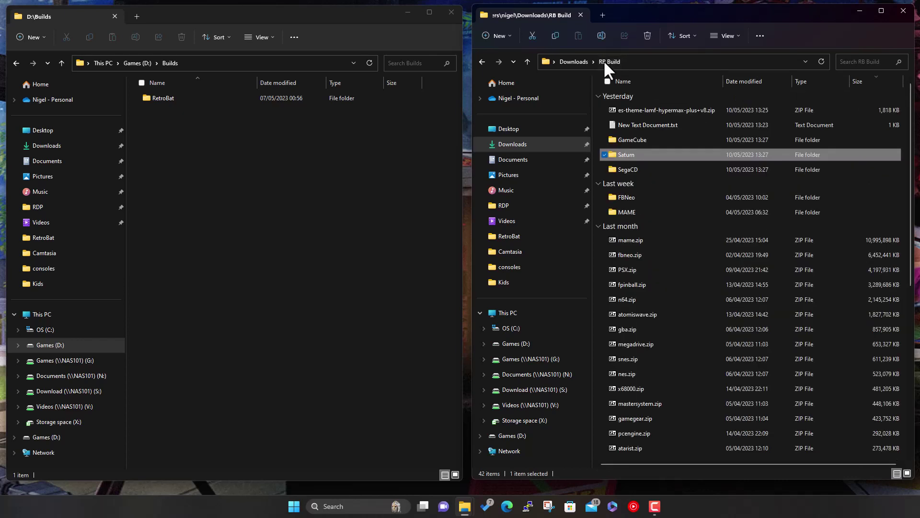
pyautogui.doubleClick(644, 168)
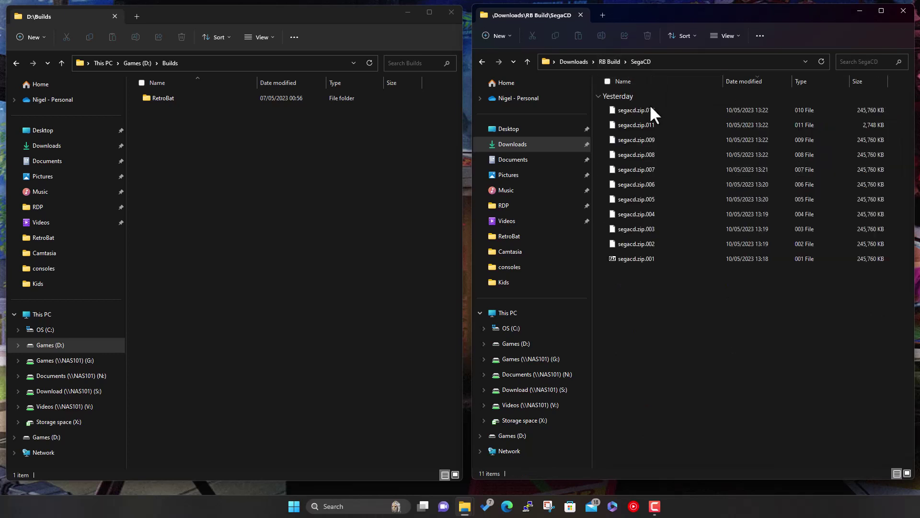
pyautogui.click(613, 62)
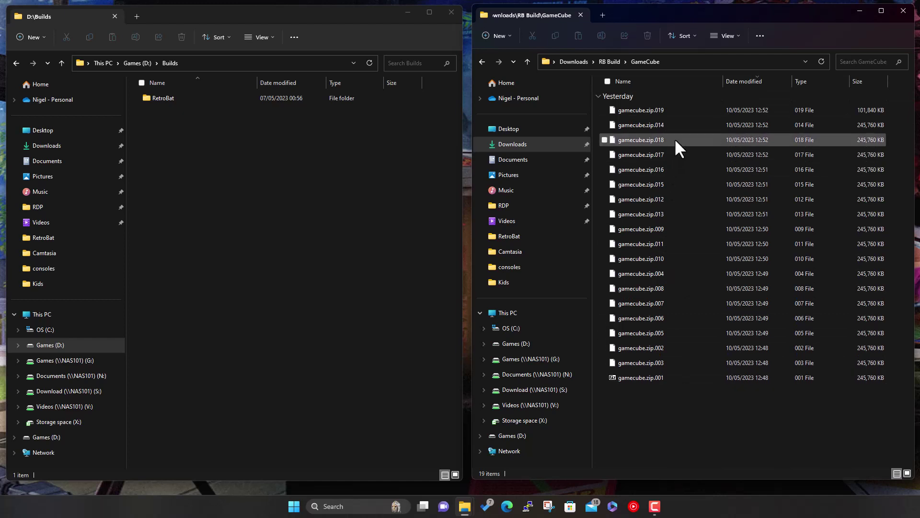
pyautogui.click(608, 61)
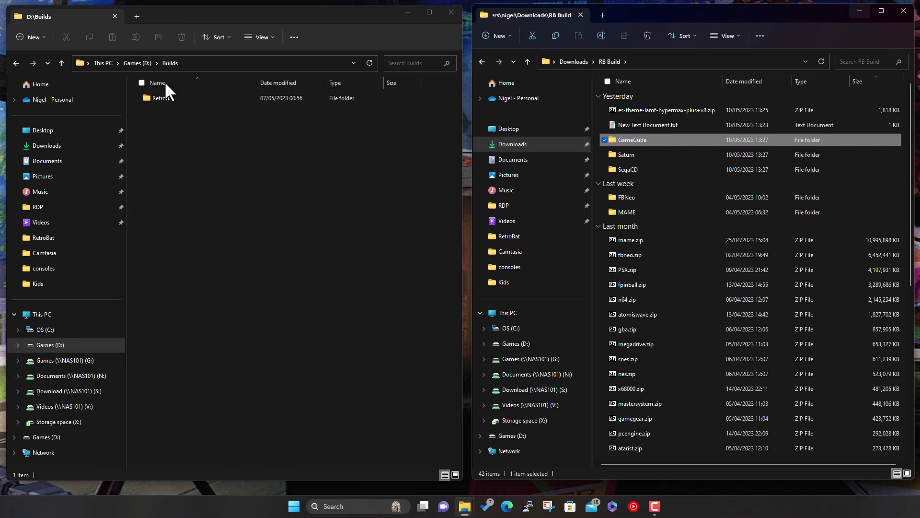
# Step: Open the roms folder of the RetroBat build in D:\Builds
pyautogui.doubleClick(168, 95)
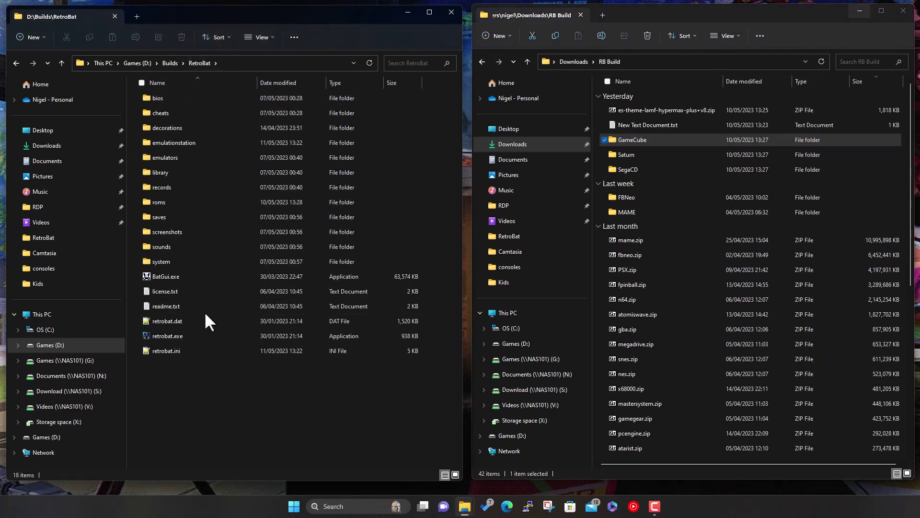
pyautogui.doubleClick(171, 202)
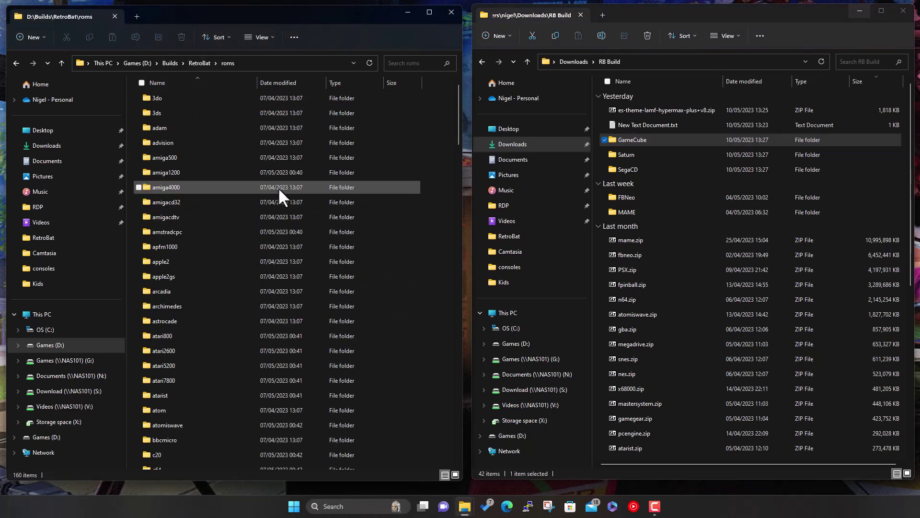
# Step: Sort the GameCube download folder by name and view the gamecube folder inside gamecube.zip.001
pyautogui.doubleClick(628, 139)
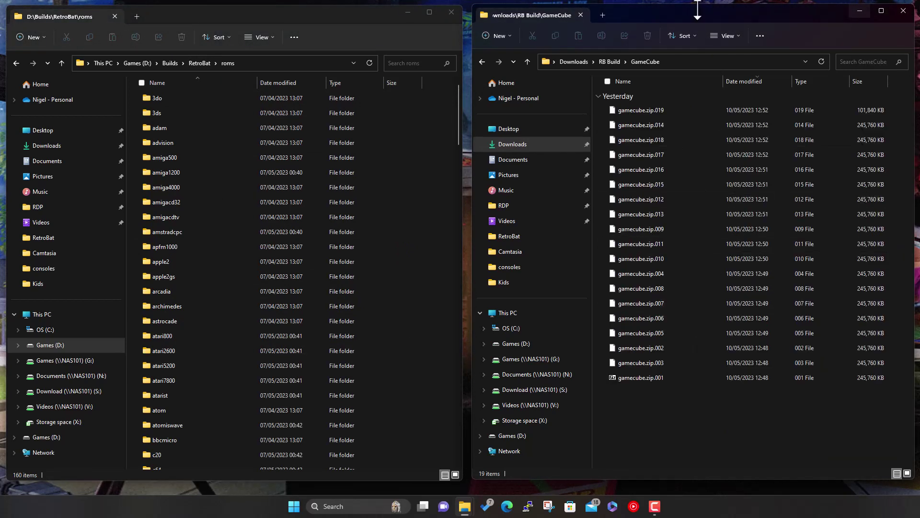
pyautogui.click(663, 79)
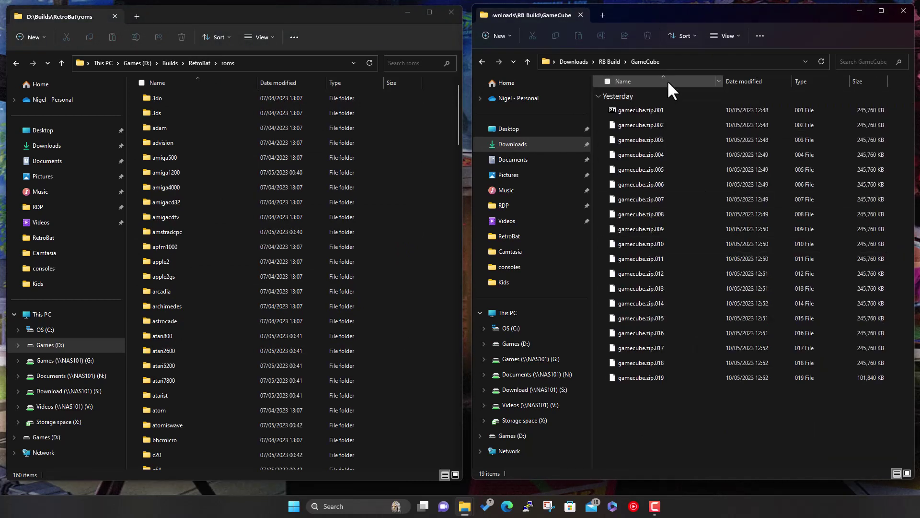
pyautogui.doubleClick(645, 110)
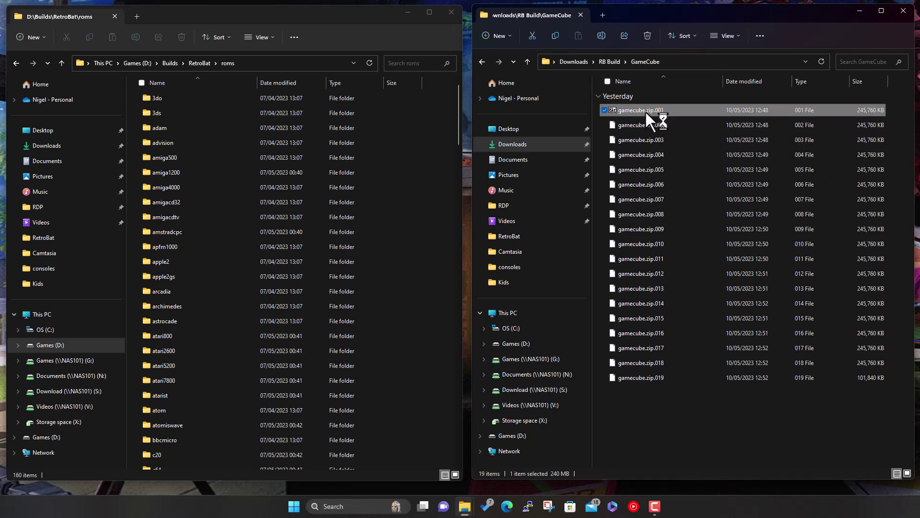
pyautogui.moveTo(10, 0); pyautogui.dragTo(769, 36)
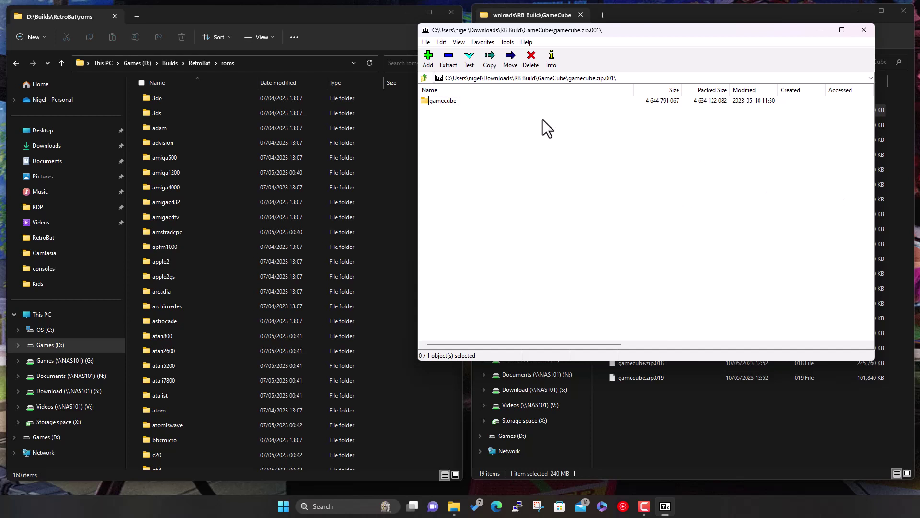
pyautogui.doubleClick(443, 101)
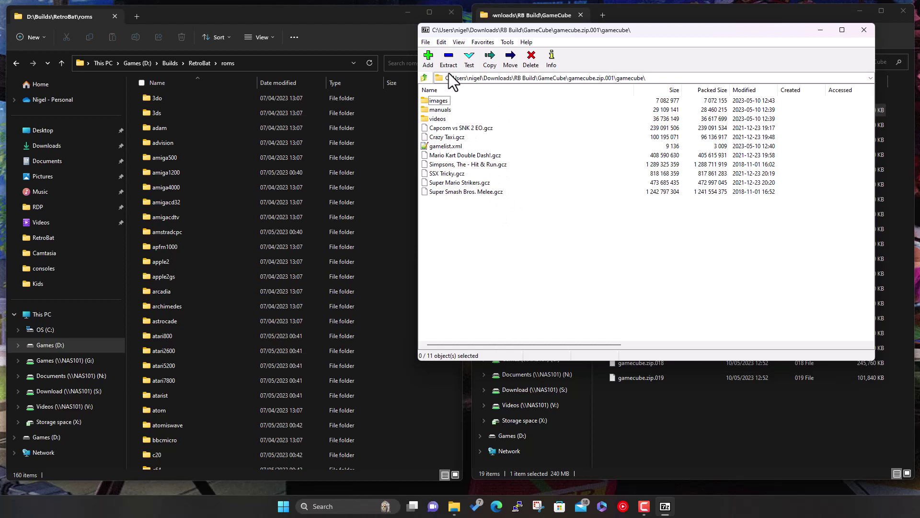
# Step: Go back up to RB Build in the archive manager and view the saturn folder inside saturn.zip.001
pyautogui.click(425, 76)
pyautogui.click(425, 77)
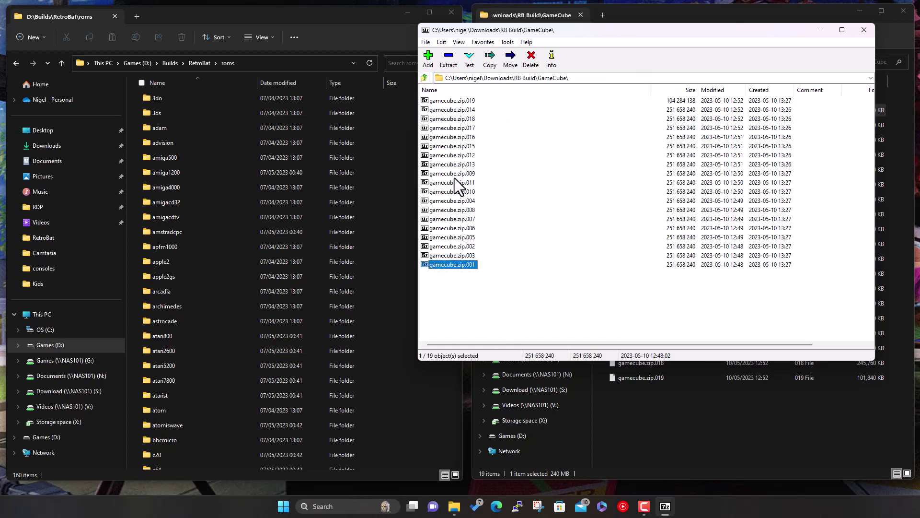
pyautogui.click(424, 77)
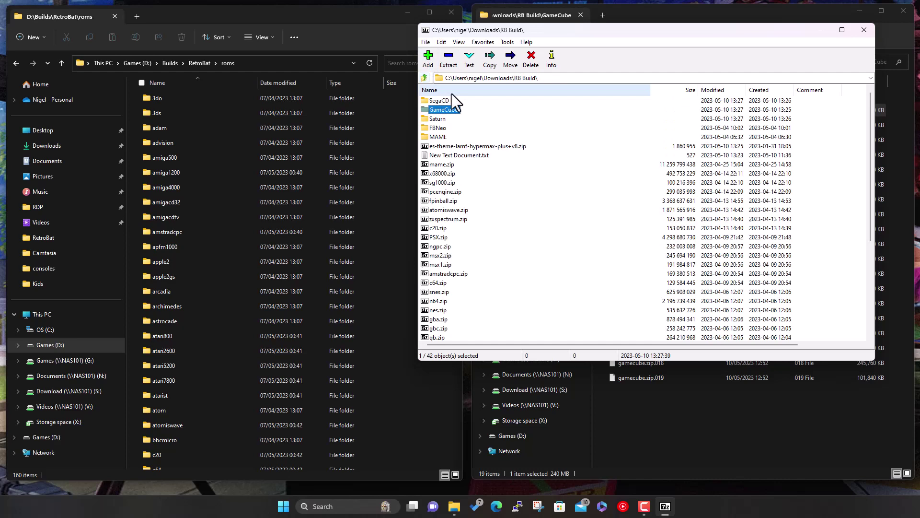
pyautogui.doubleClick(442, 119)
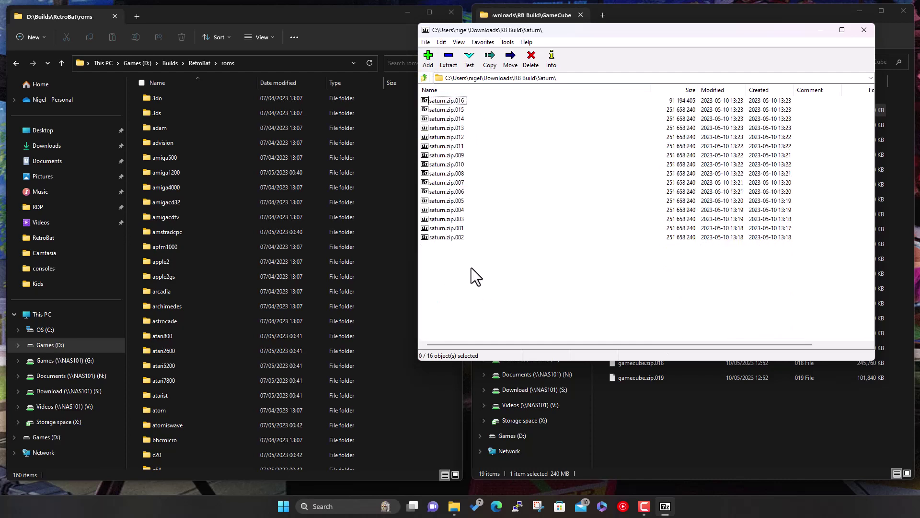
pyautogui.doubleClick(455, 229)
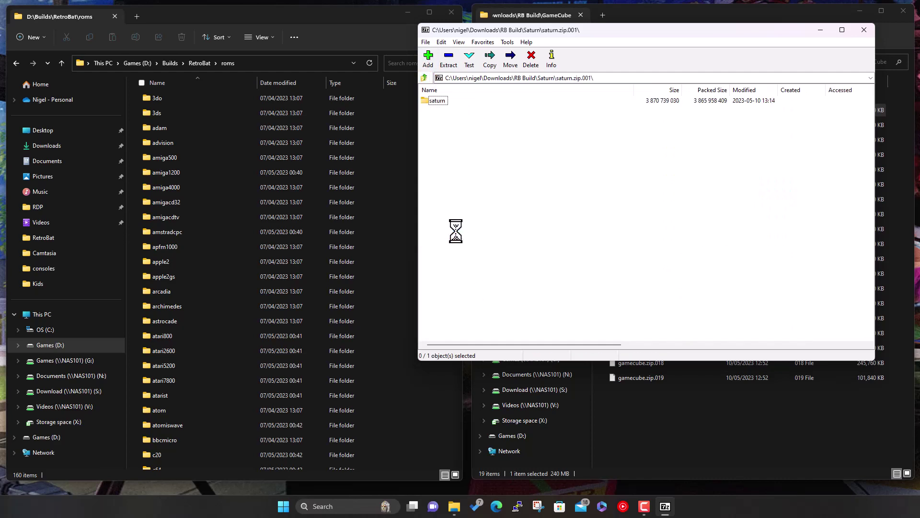
pyautogui.doubleClick(438, 102)
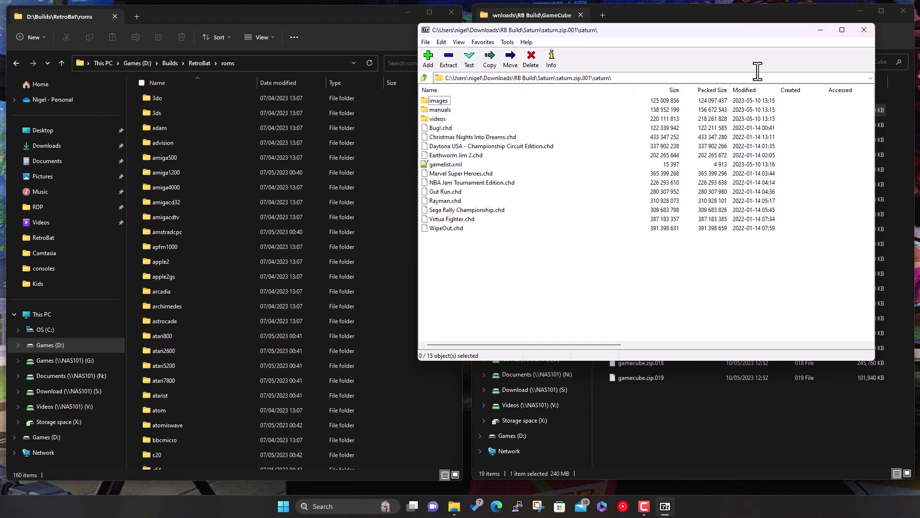
# Step: View the segacd folder inside segacd.zip.001 from the archive manager, and close the archive window
pyautogui.click(424, 77)
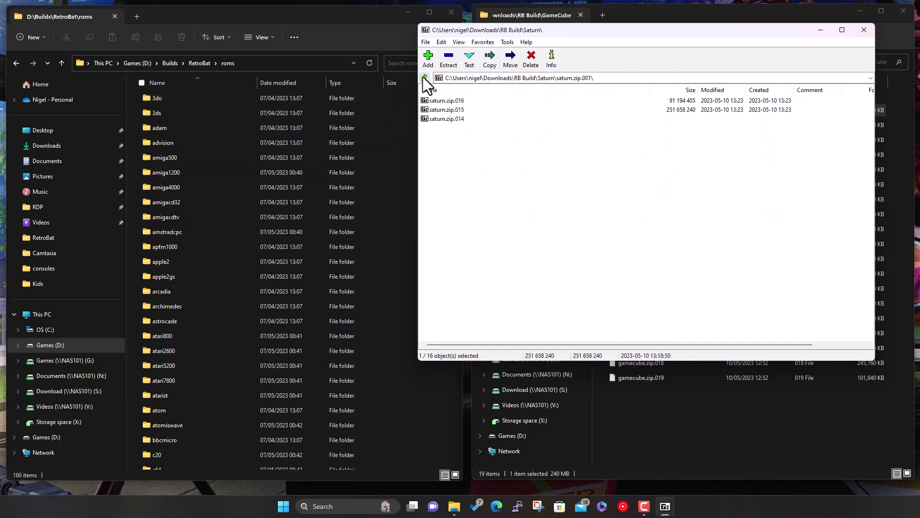
pyautogui.click(424, 77)
pyautogui.click(424, 77)
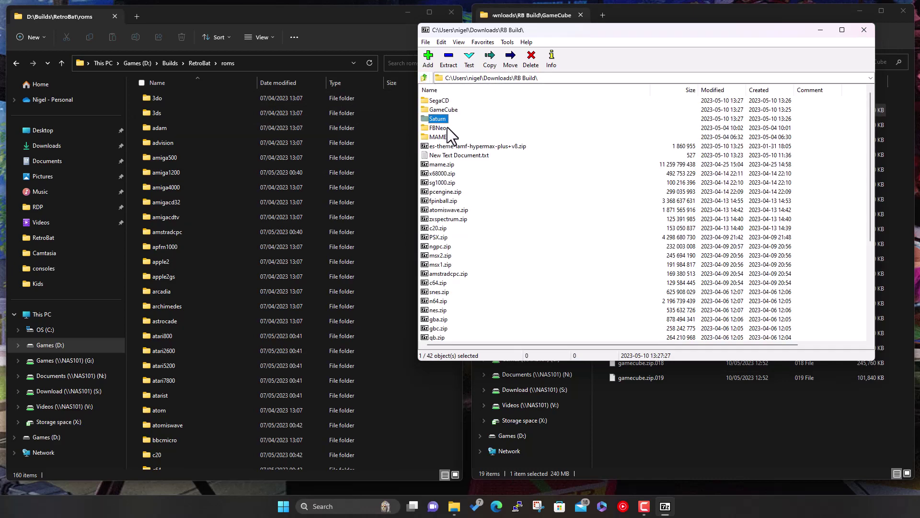
pyautogui.doubleClick(440, 100)
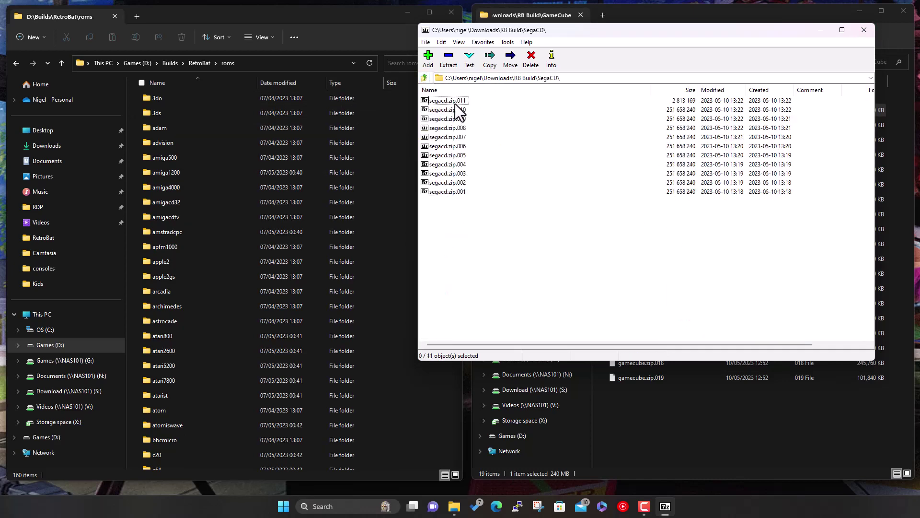
pyautogui.doubleClick(460, 191)
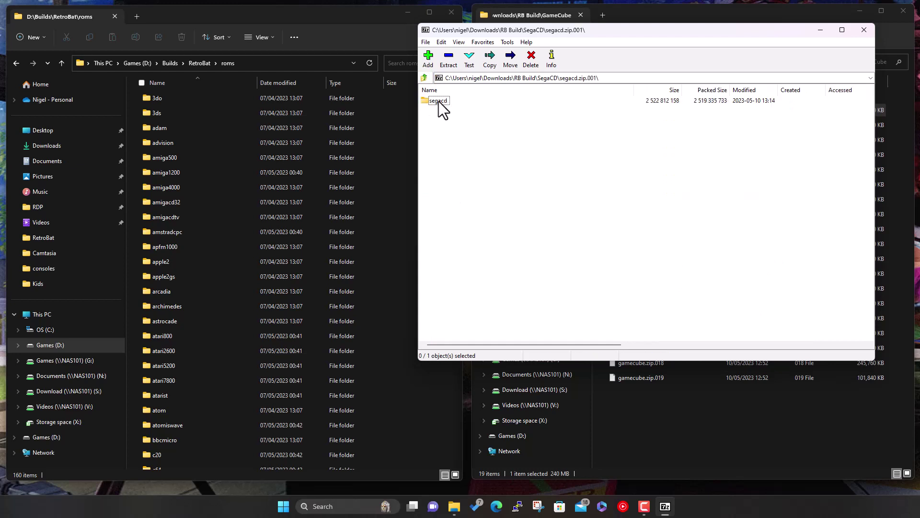
pyautogui.doubleClick(439, 101)
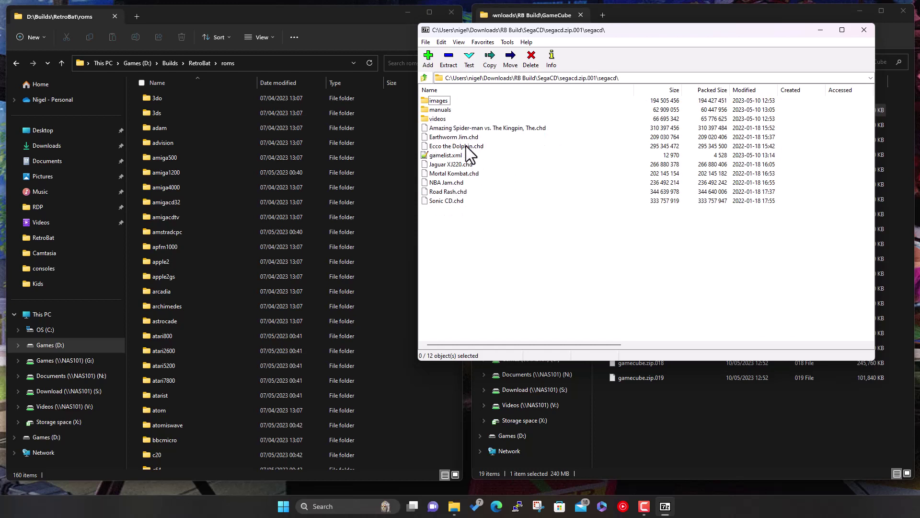
pyautogui.click(862, 30)
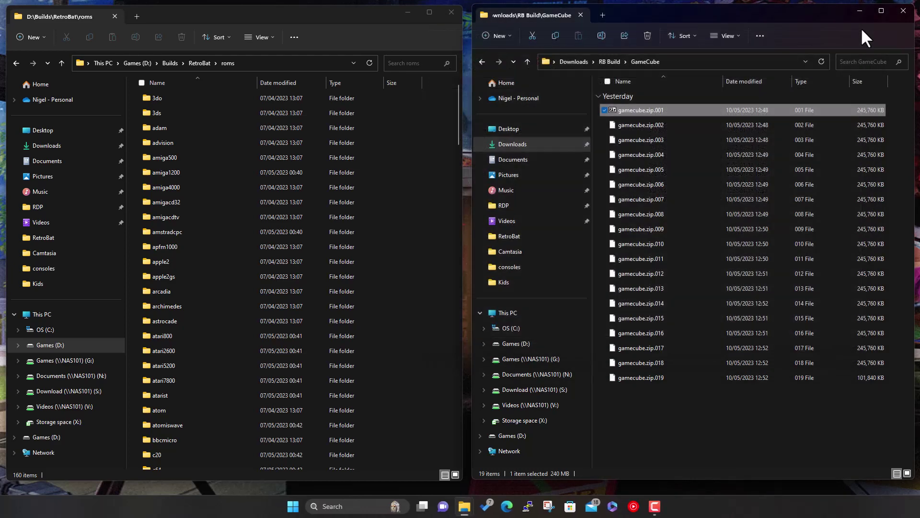
# Step: Open segacd.zip.001 from the SegaCD folder of RB Build and enter its segacd folder
pyautogui.click(611, 60)
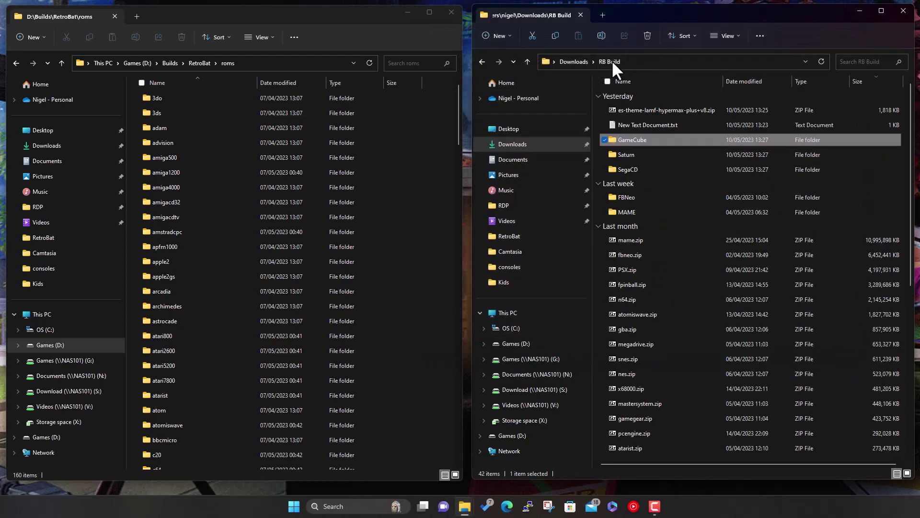
pyautogui.doubleClick(649, 170)
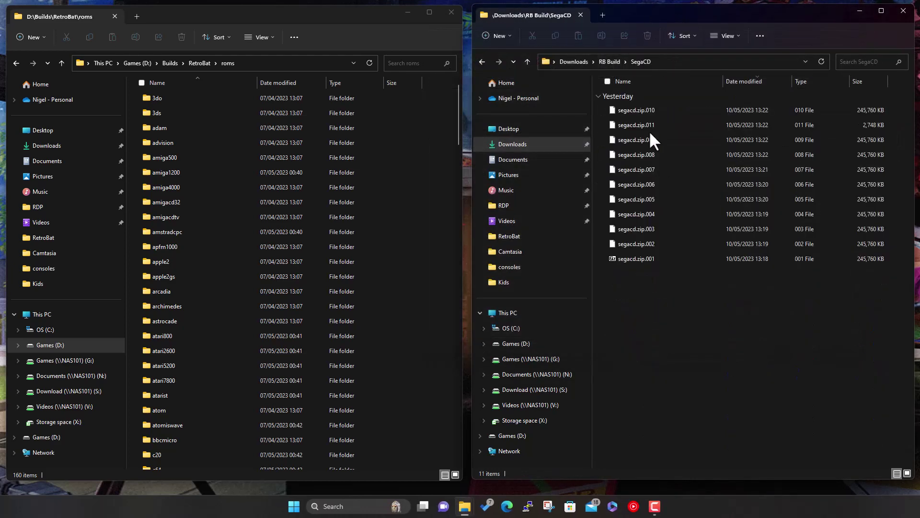
pyautogui.doubleClick(634, 258)
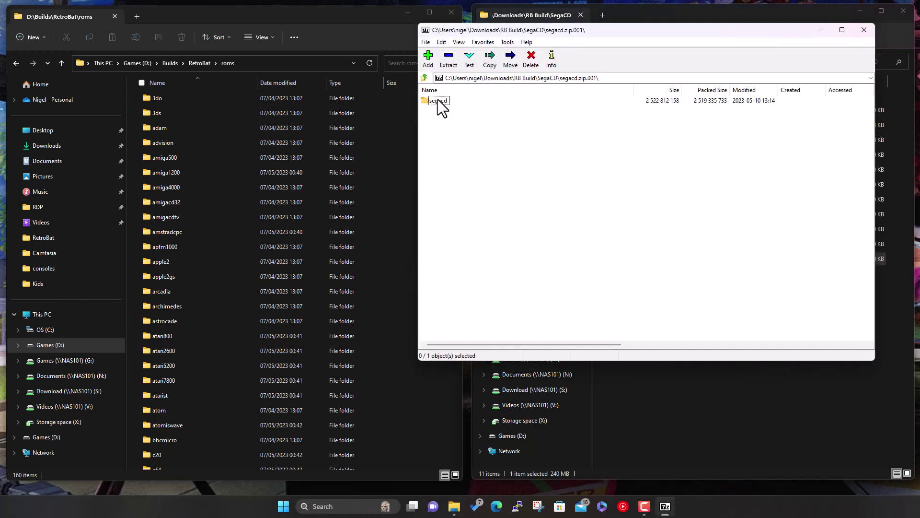
pyautogui.doubleClick(438, 101)
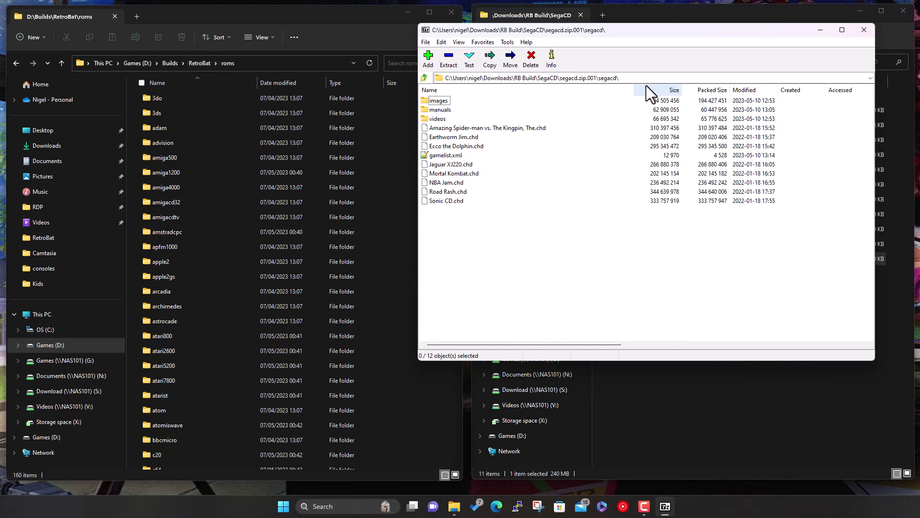
# Step: Open the segacd folder inside RetroBat's roms folder as the destination
pyautogui.scroll(-7, 216, 355)
pyautogui.scroll(-20, 214, 364)
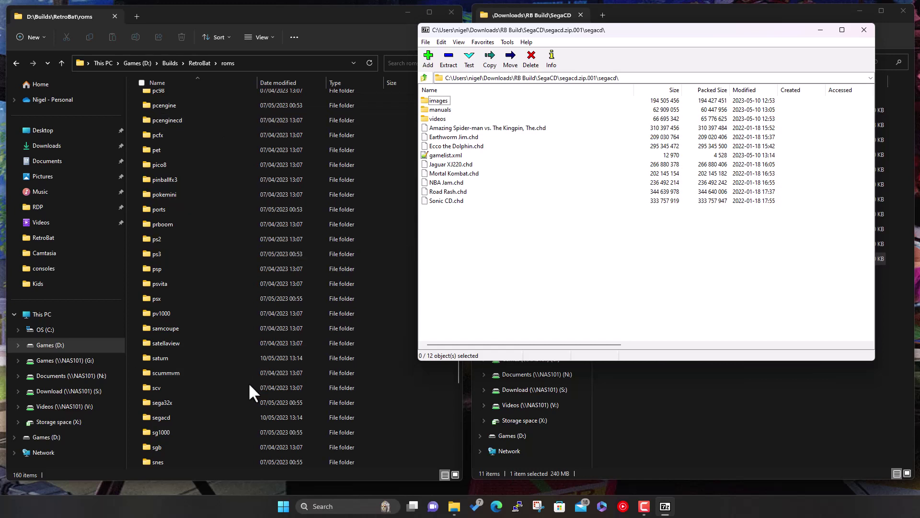
pyautogui.doubleClick(190, 416)
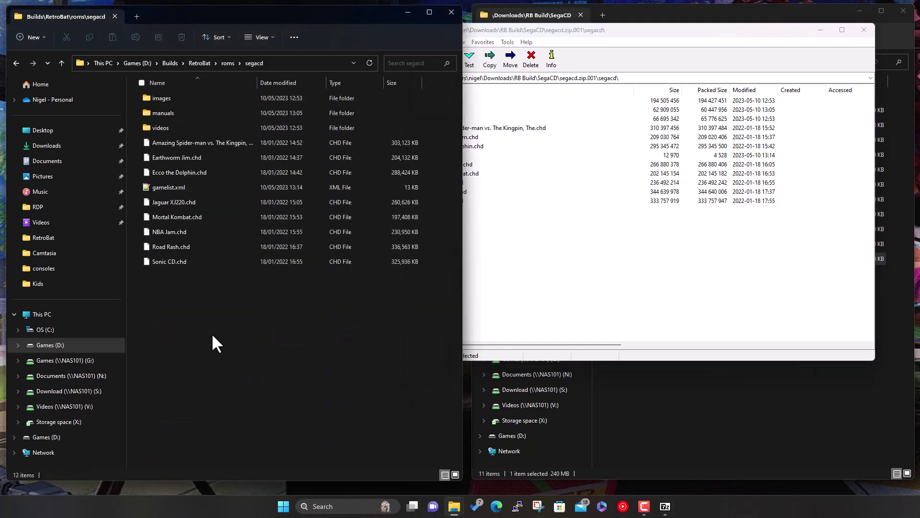
# Step: Extract everything in the archive's segacd folder to RetroBat's segacd roms folder, entering the archive password and replacing the existing files
pyautogui.click(531, 279)
pyautogui.moveTo(542, 270); pyautogui.dragTo(261, 366)
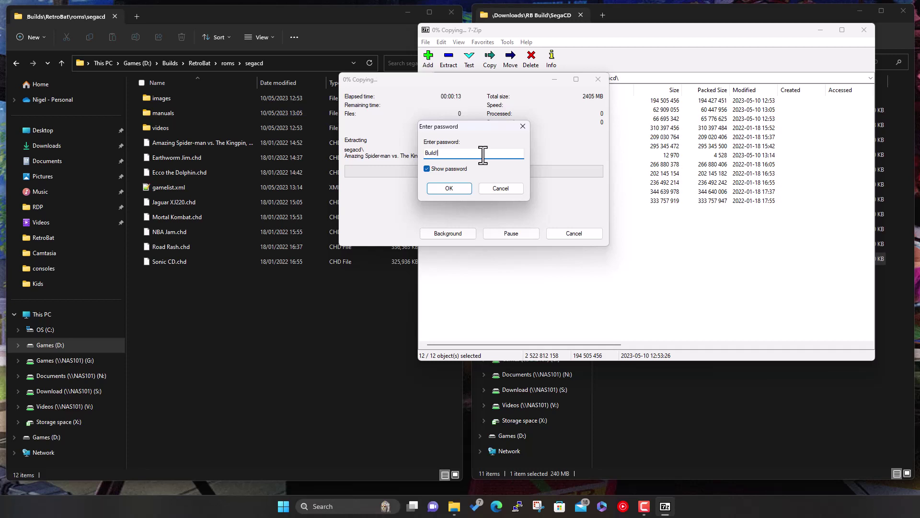
pyautogui.press('Return')
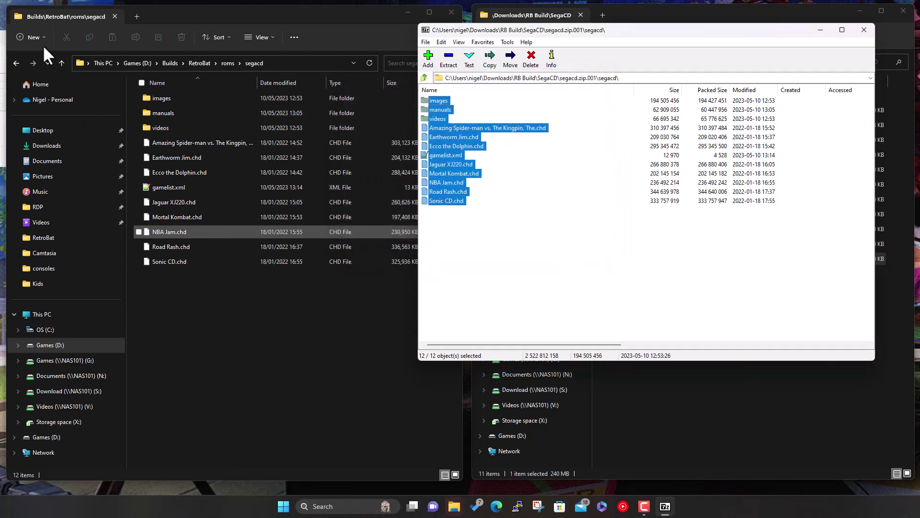
pyautogui.moveTo(0, 36); pyautogui.dragTo(264, 287)
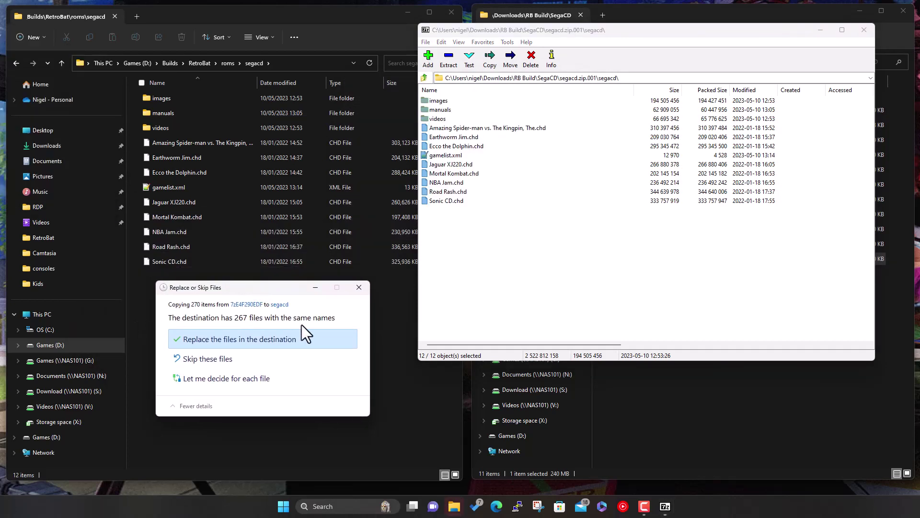
pyautogui.click(241, 342)
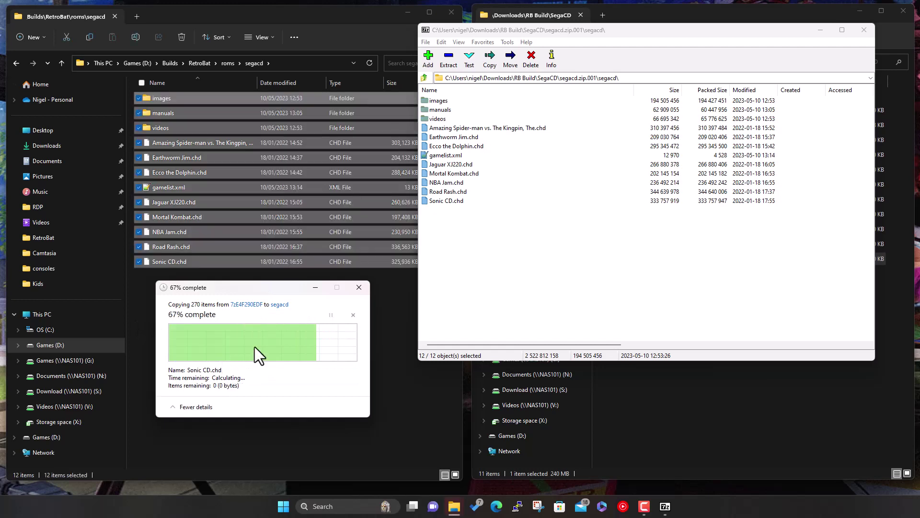
# Step: Deselect the extracted files in the segacd roms folder and close the segacd.zip.001 archive window
pyautogui.click(269, 343)
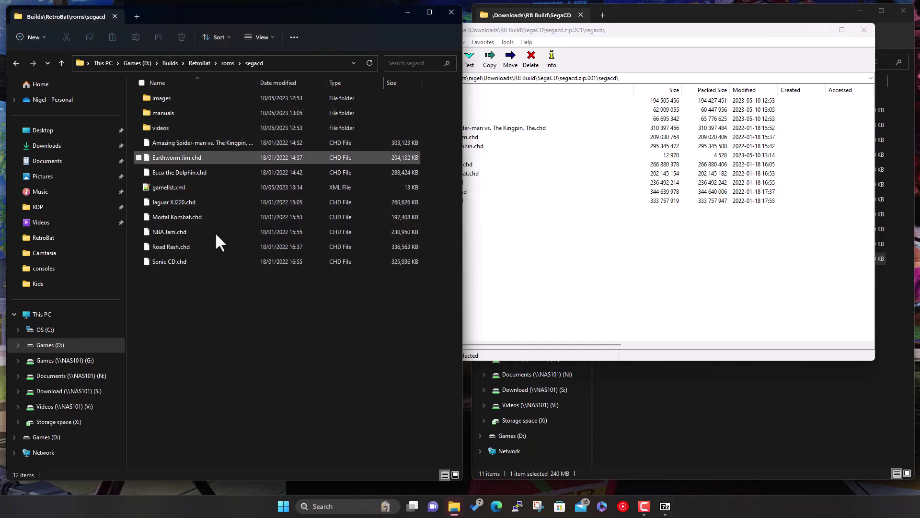
pyautogui.click(608, 35)
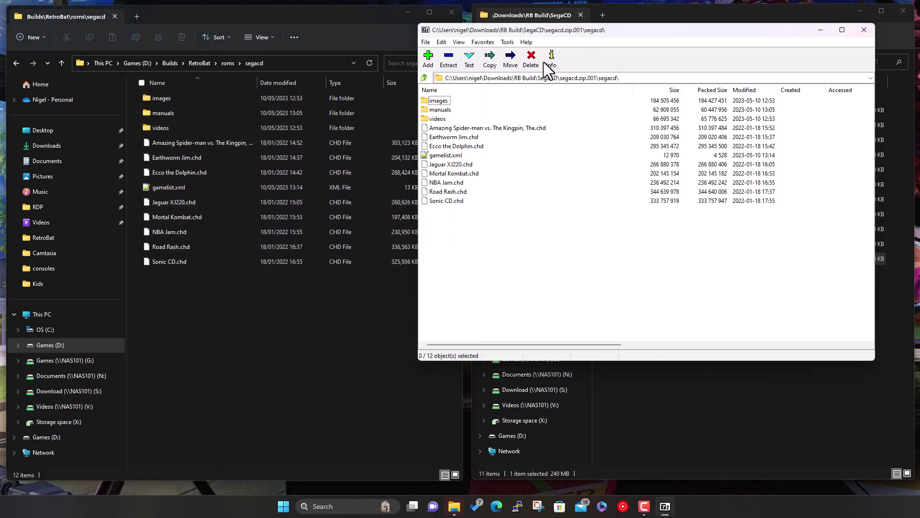
pyautogui.click(864, 30)
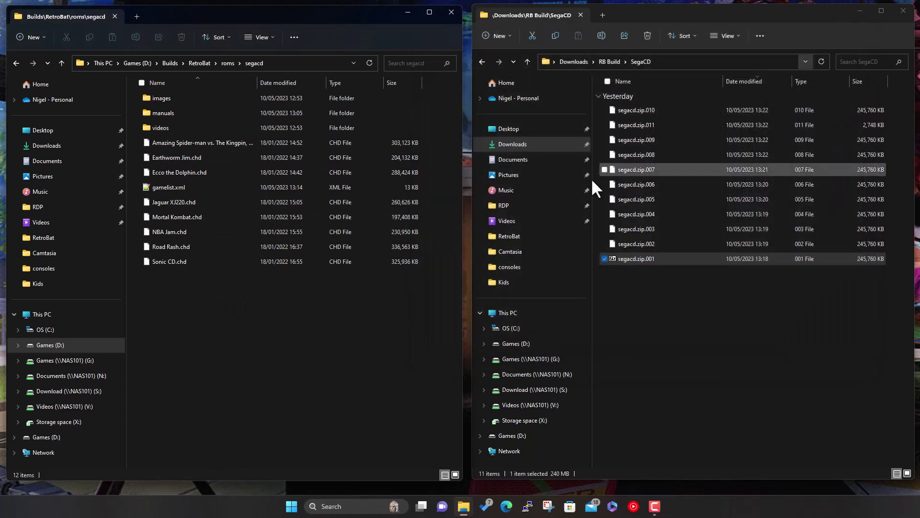
# Step: Check the contents of the saturn and gamecube folders inside RetroBat's roms folder
pyautogui.click(226, 64)
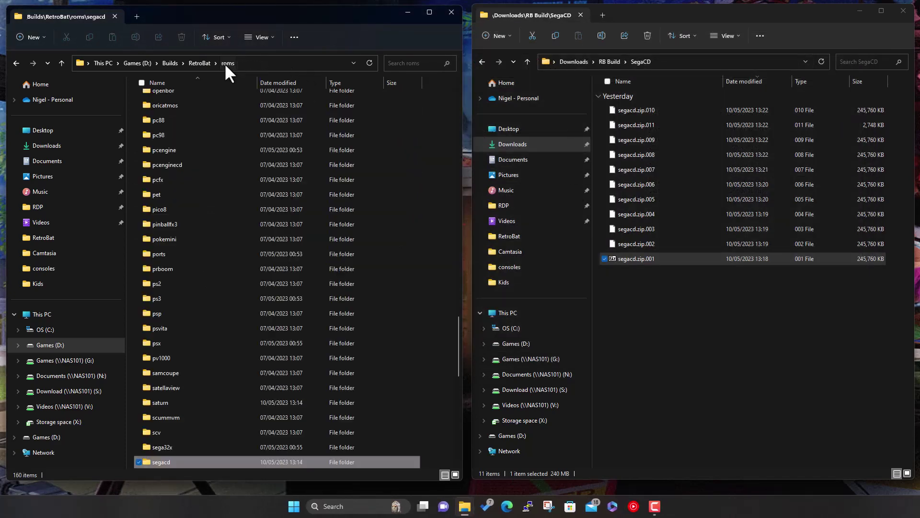
pyautogui.doubleClick(182, 402)
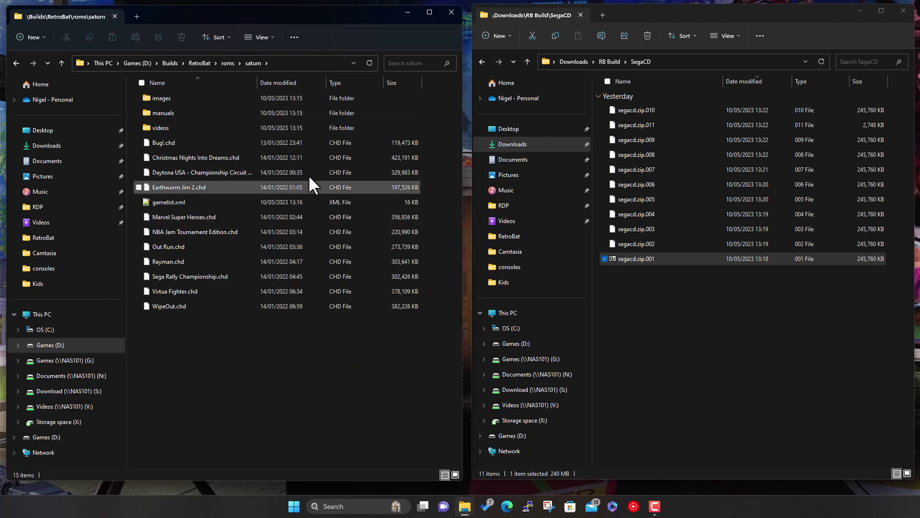
pyautogui.click(225, 63)
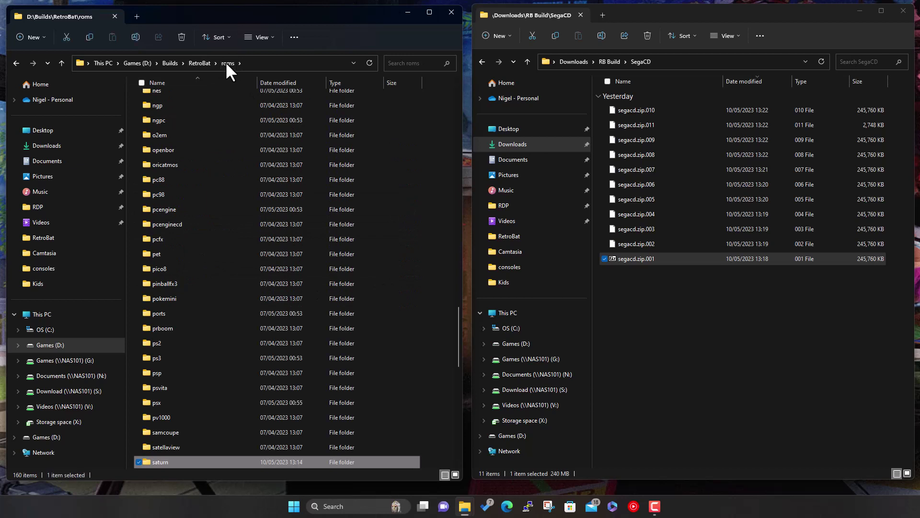
pyautogui.scroll(10, 204, 225)
pyautogui.scroll(7, 204, 230)
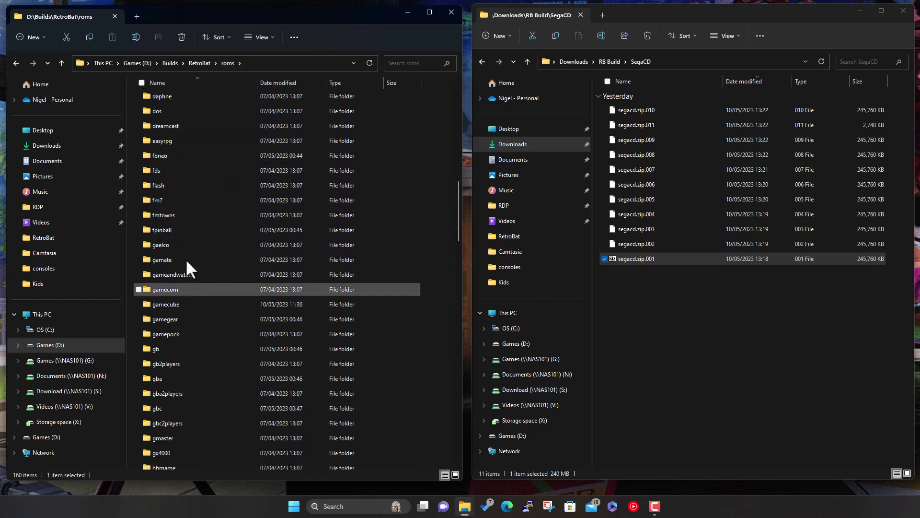
pyautogui.doubleClick(180, 304)
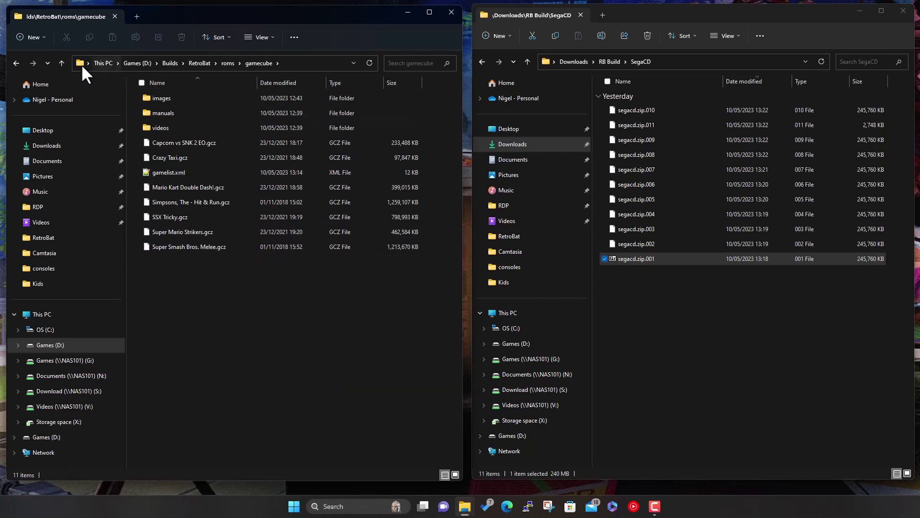
# Step: Go back up to the RetroBat folder and launch retrobat.exe
pyautogui.click(58, 66)
pyautogui.click(58, 65)
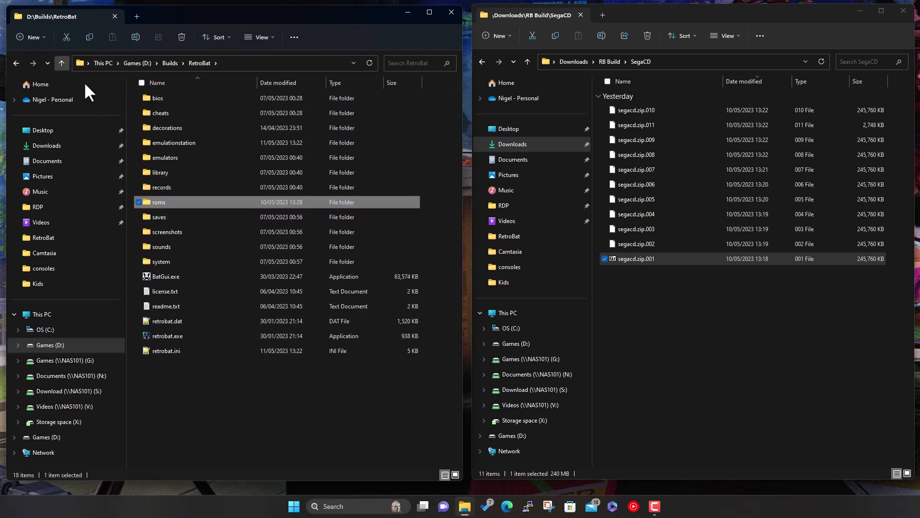
pyautogui.doubleClick(168, 335)
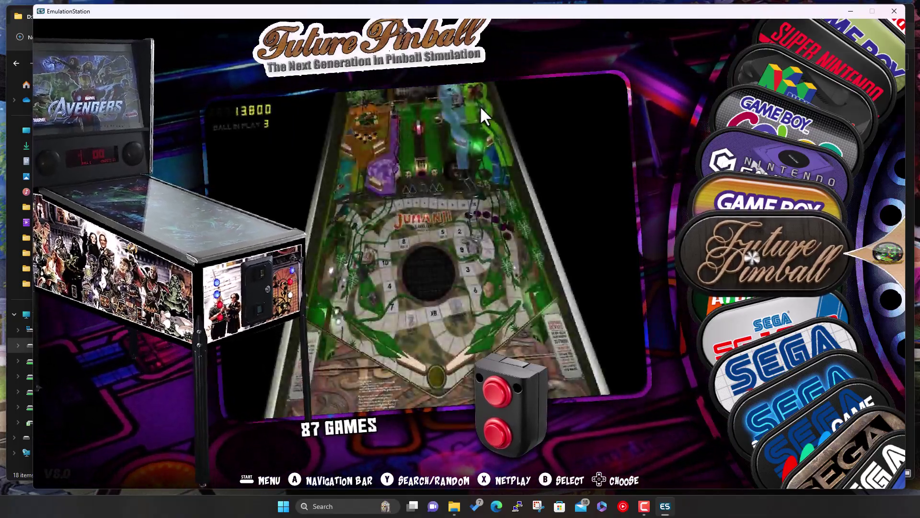
# Step: Select Nintendo GameCube in EmulationStation's system wheel and open its game list
pyautogui.press('Up')
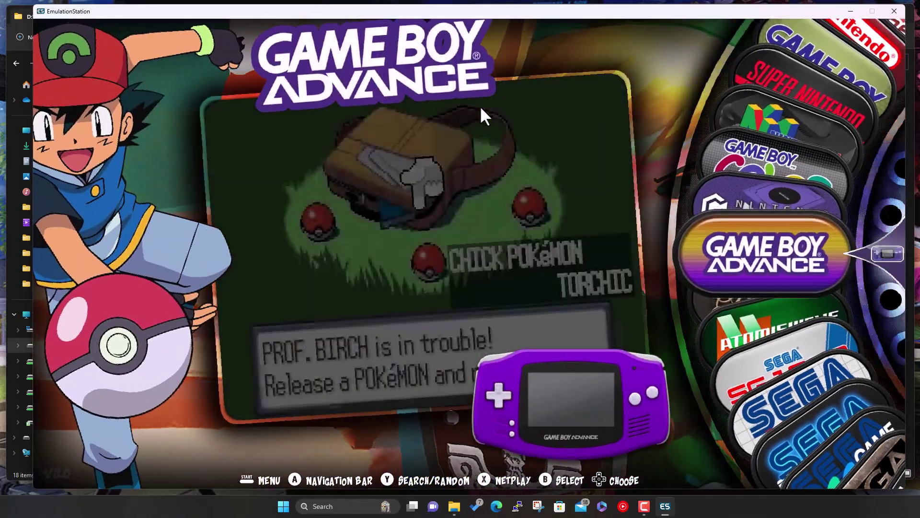
pyautogui.press('Up')
pyautogui.press('Up')
pyautogui.press('Down')
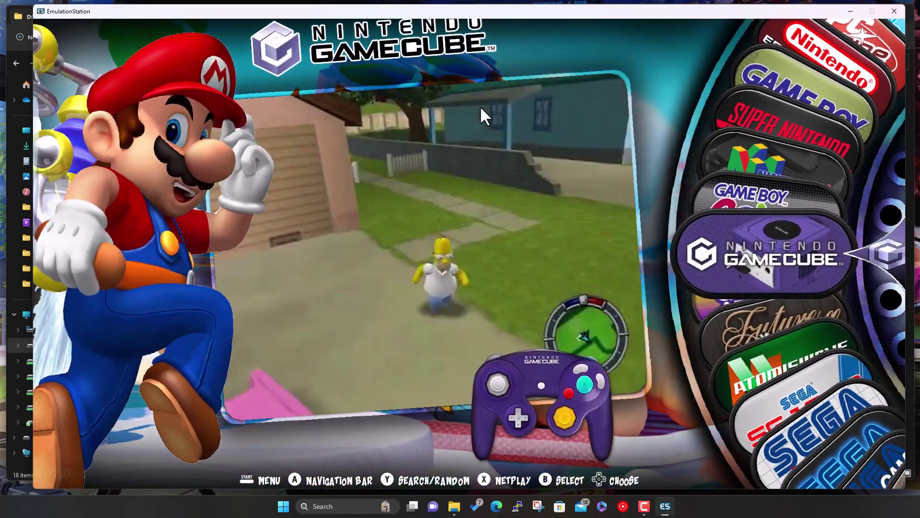
pyautogui.press('Return')
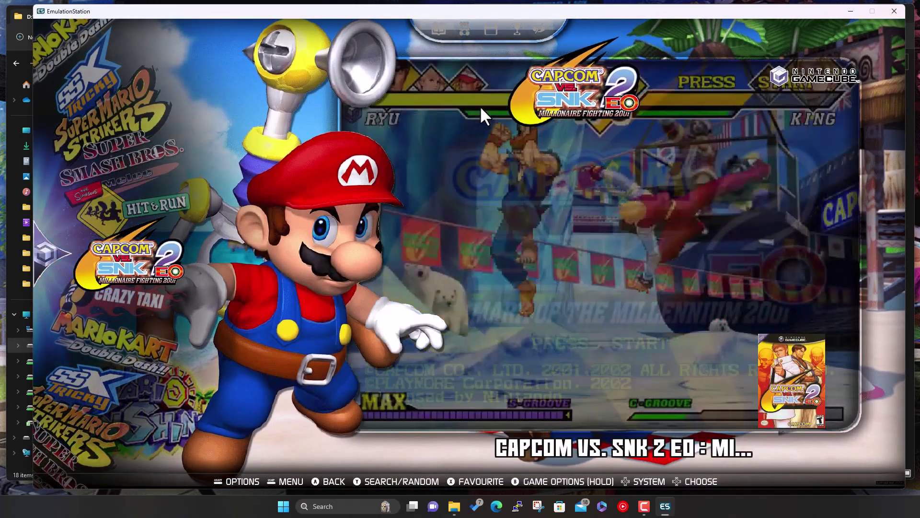
# Step: Browse the GameCube games as far as SSX Tricky and return to Capcom vs. SNK 2 EO
pyautogui.press('Down')
pyautogui.press('Down')
pyautogui.press('Down')
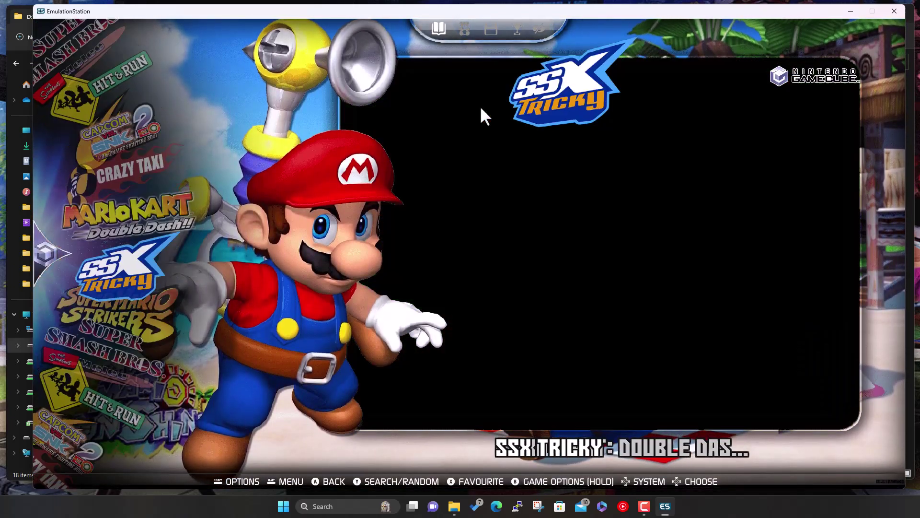
pyautogui.press('Up')
pyautogui.press('Up')
pyautogui.press('Up')
pyautogui.press('Up')
pyautogui.press('Up')
pyautogui.press('Up')
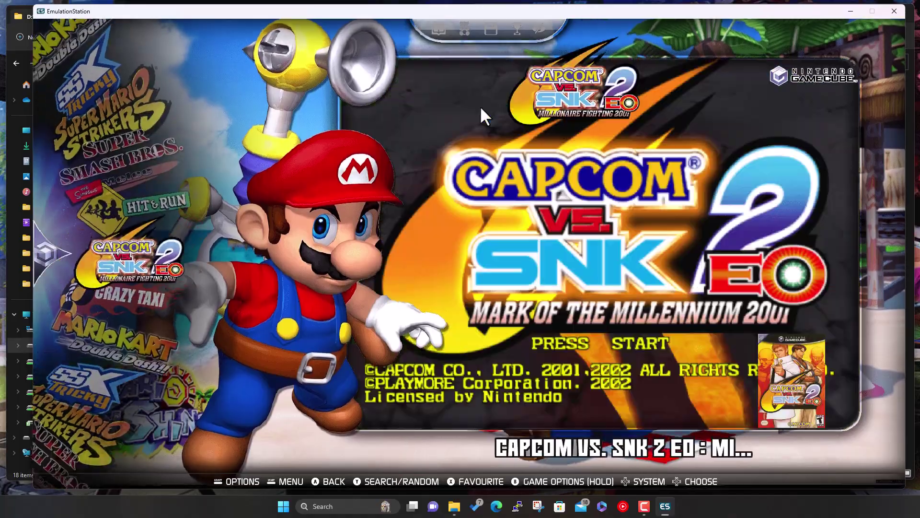
# Step: Leave the GameCube list, find Sega CD in the system wheel and open its game list
pyautogui.press('Escape')
pyautogui.press('Up')
pyautogui.press('Up')
pyautogui.press('Up')
pyautogui.press('Up')
pyautogui.press('Up')
pyautogui.press('Up')
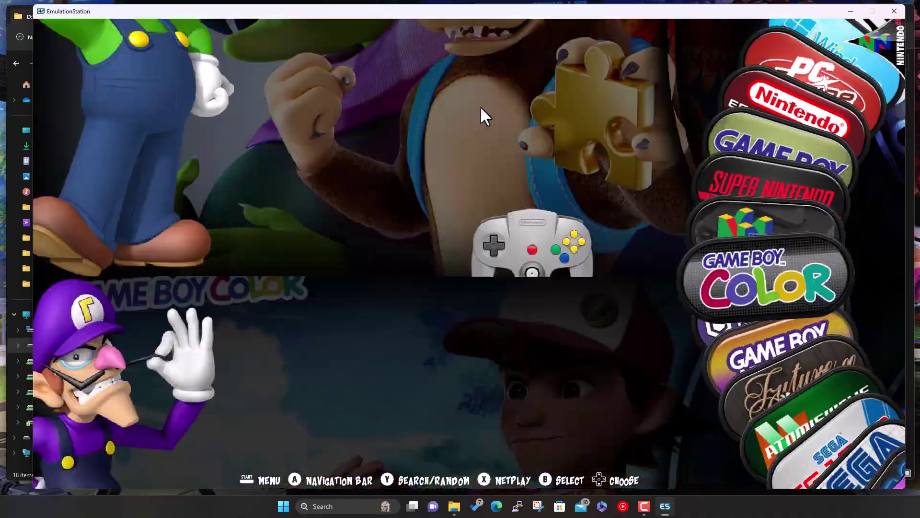
pyautogui.press('Down')
pyautogui.press('Down')
pyautogui.press('Down')
pyautogui.press('Down')
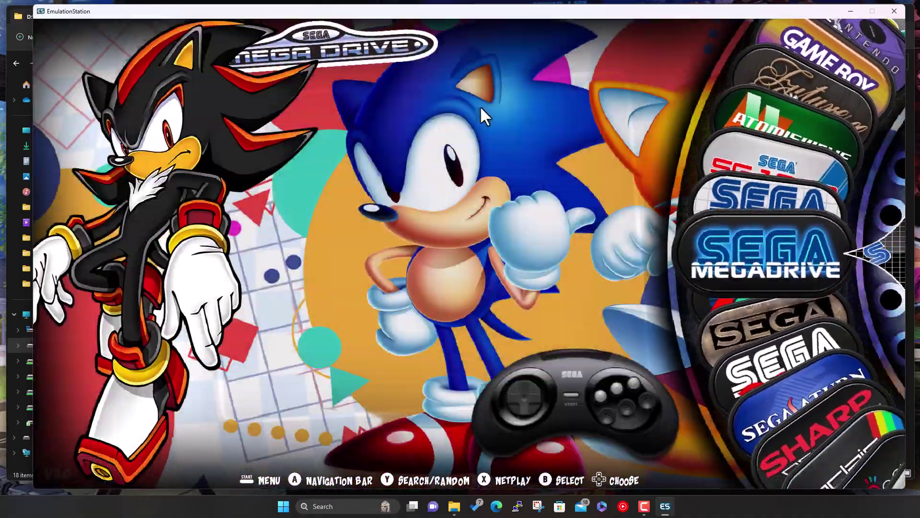
pyautogui.press('Up')
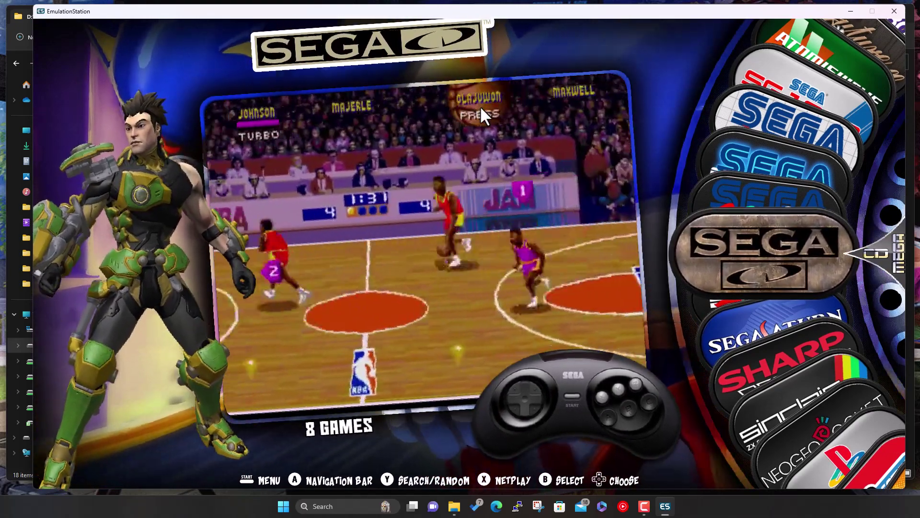
pyautogui.press('Return')
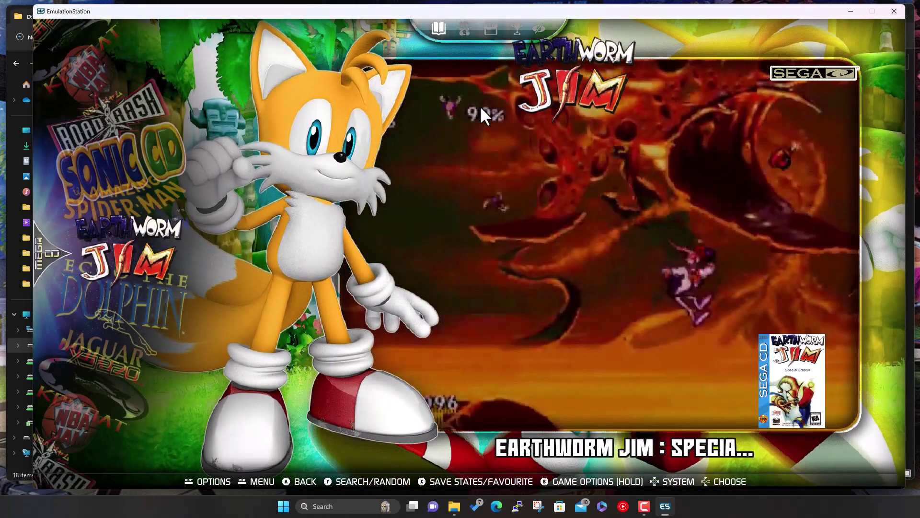
# Step: Browse the Sega CD games from Earthworm Jim through to Sonic CD
pyautogui.press('Down')
pyautogui.press('Down')
pyautogui.press('Down')
pyautogui.press('Down')
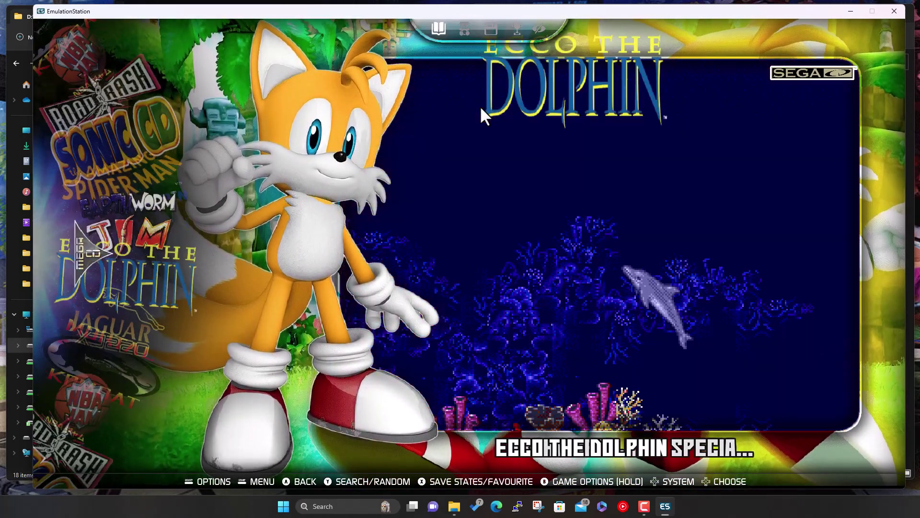
pyautogui.press('Down')
pyautogui.press('Down')
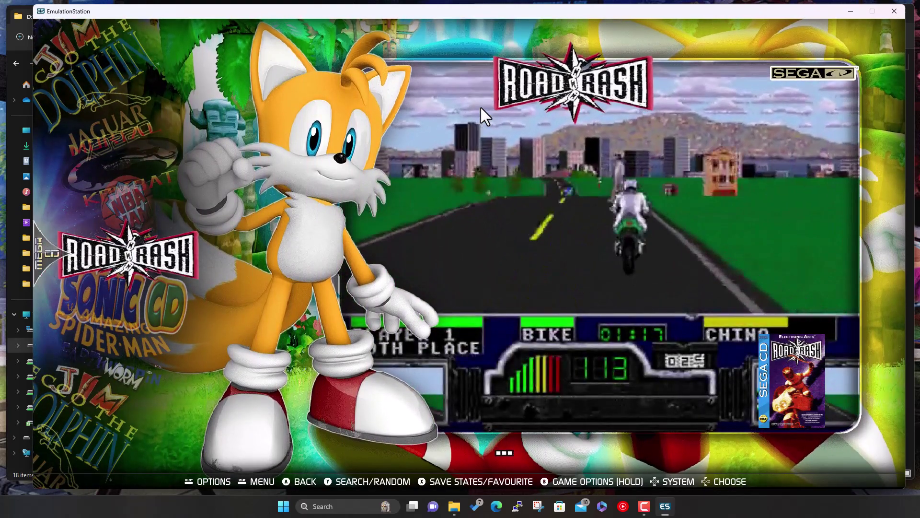
pyautogui.press('Down')
pyautogui.press('Down')
pyautogui.press('Up')
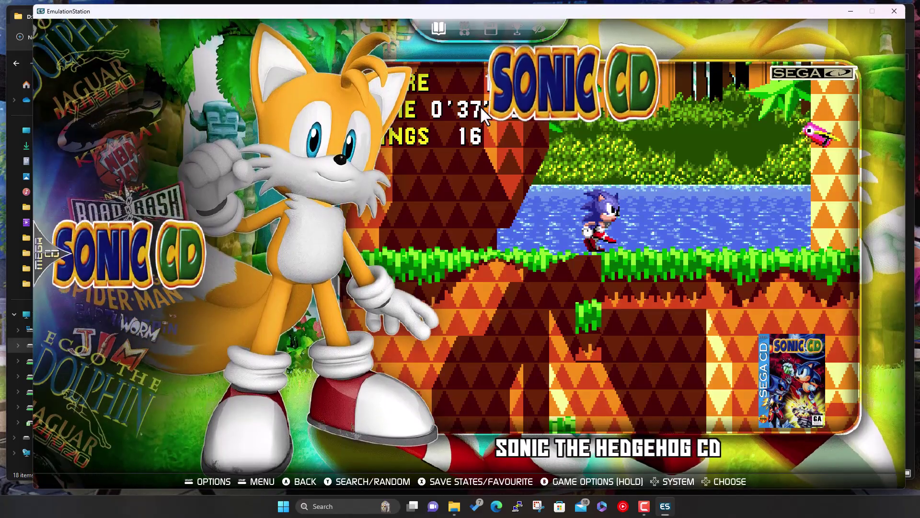
# Step: Leave the Sega CD list and open the Sega Saturn game list to look through its games
pyautogui.press('Escape')
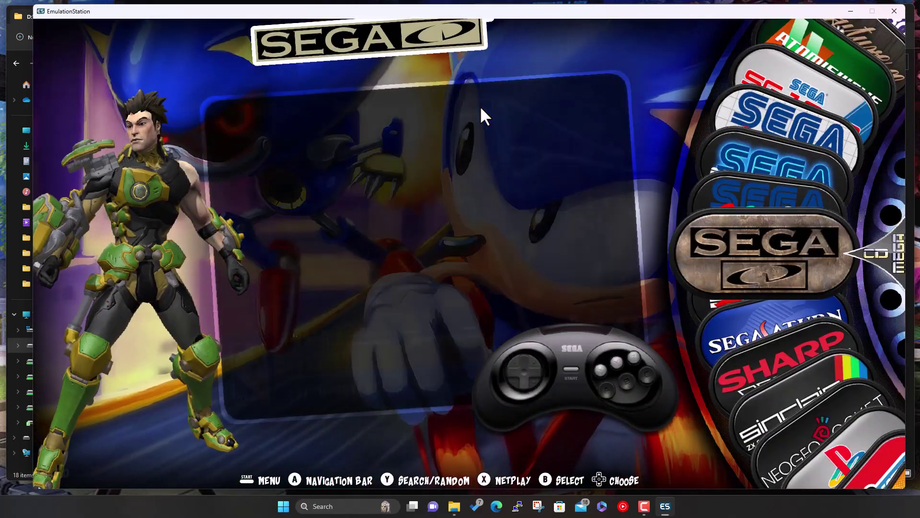
pyautogui.press('Down')
pyautogui.press('Down')
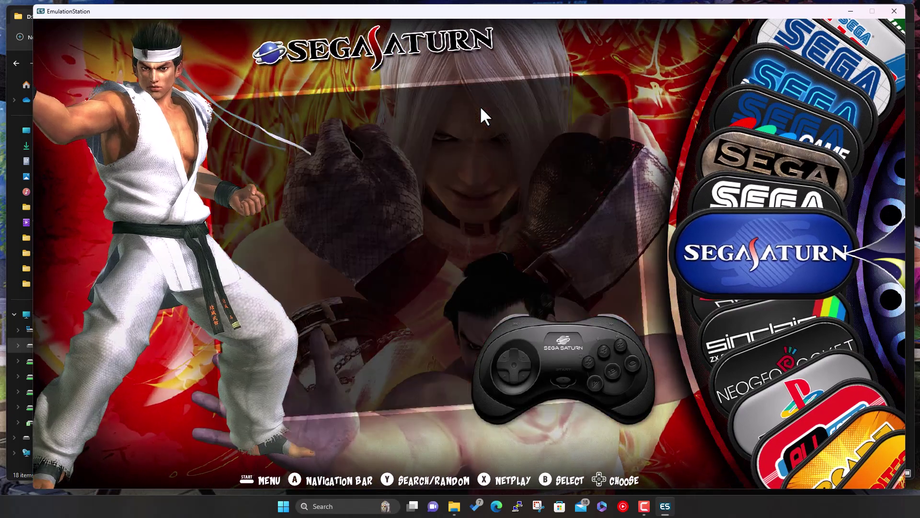
pyautogui.press('Return')
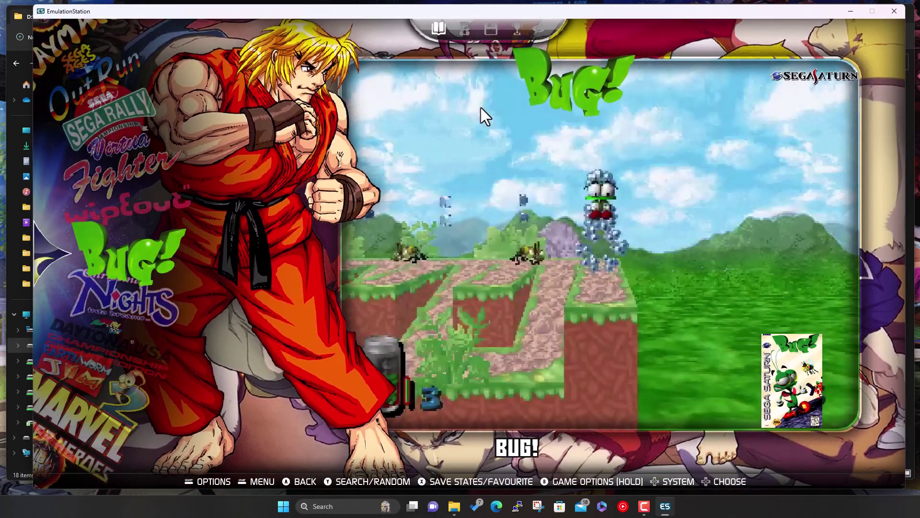
pyautogui.press('Down')
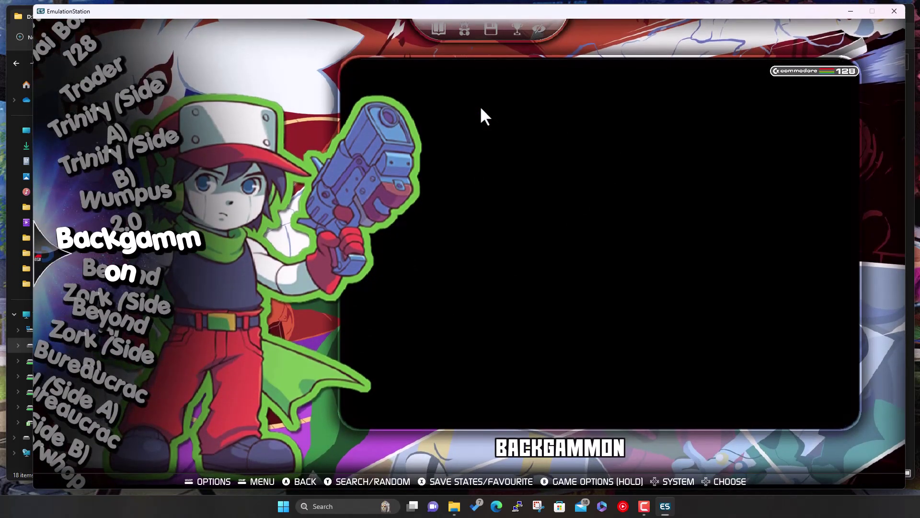
# Step: Browse the Commodore 128 game list from Backgammon to Klondike Jones and a few entries back
pyautogui.press('Down')
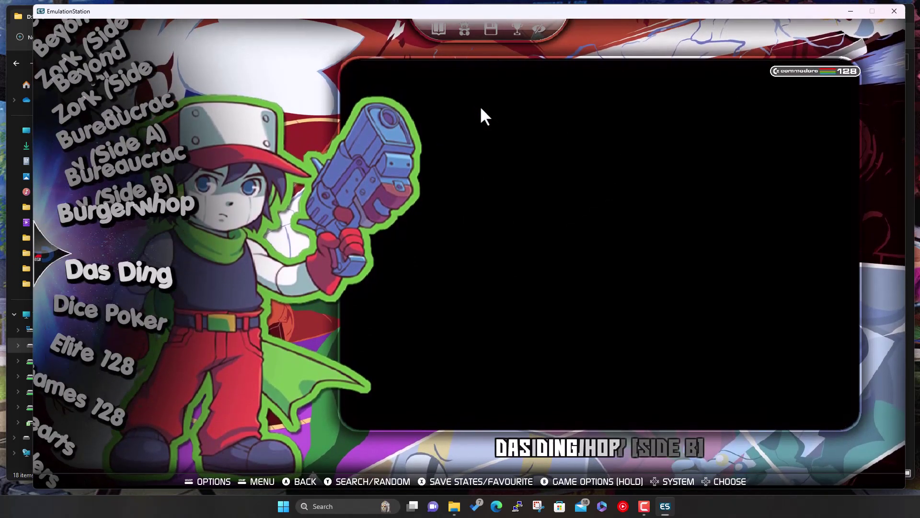
pyautogui.press('Down')
pyautogui.press('Down')
pyautogui.press('Down')
pyautogui.press('Down')
pyautogui.press('Down')
pyautogui.press('Down')
pyautogui.press('Down')
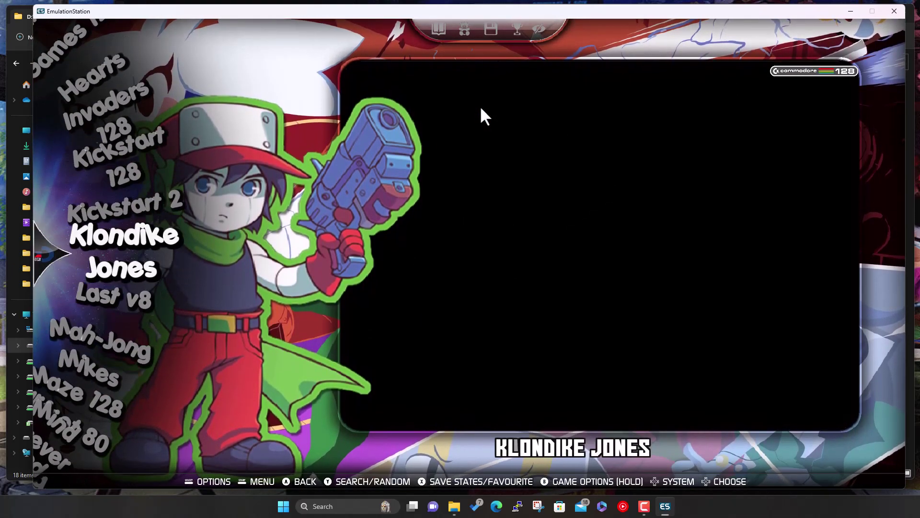
pyautogui.press('Up')
pyautogui.press('Up')
pyautogui.press('Up')
# Step: Leave the Commodore 128 list and open the Commodore 16 game list
pyautogui.press('Escape')
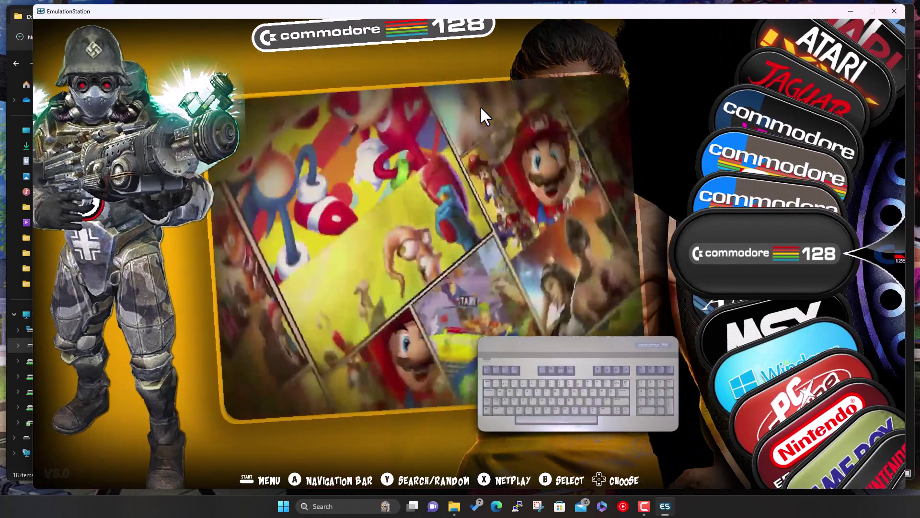
pyautogui.press('Up')
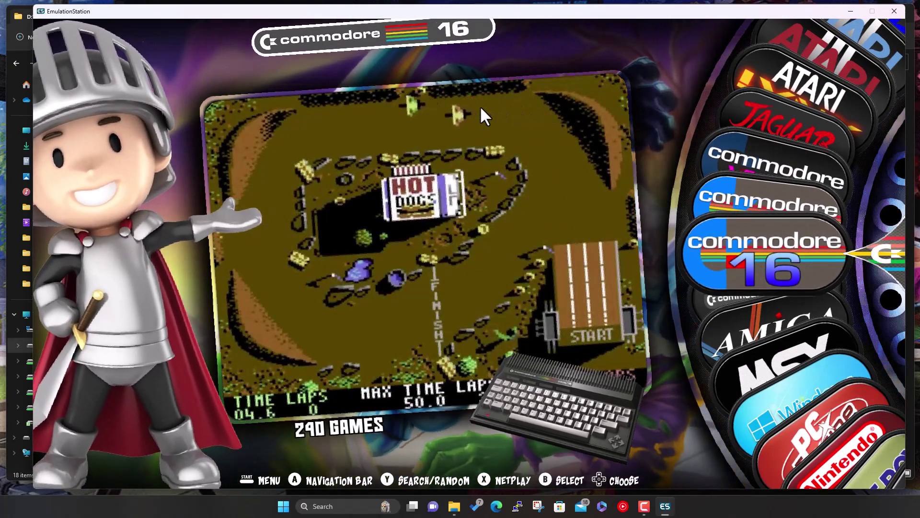
pyautogui.press('Return')
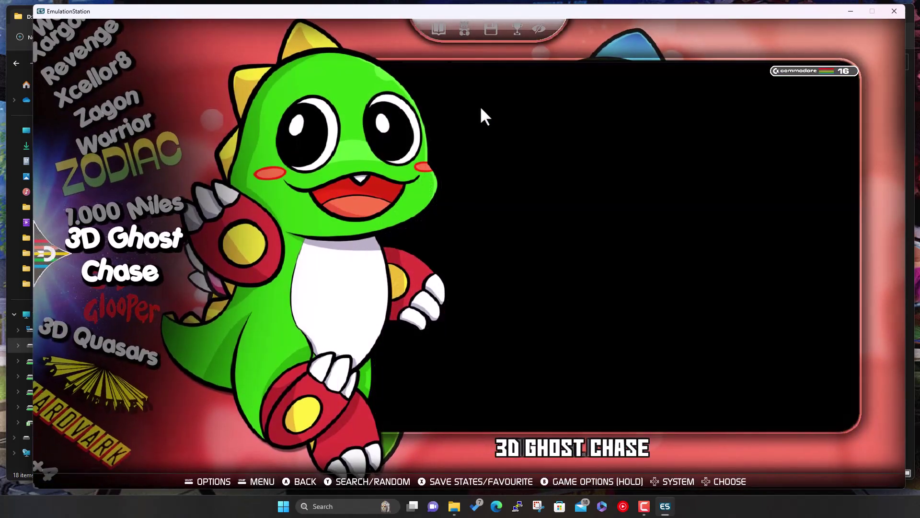
# Step: Browse the Commodore 16 games from 3D Ghost Chase down to Auriga
pyautogui.press('Down')
pyautogui.press('Down')
pyautogui.press('Down')
pyautogui.press('Down')
pyautogui.press('Down')
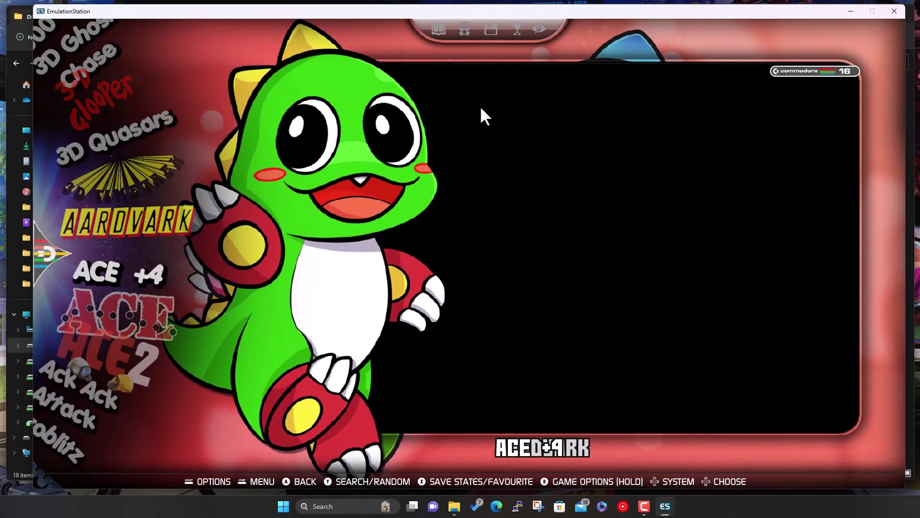
pyautogui.press('Down')
pyautogui.press('Down')
pyautogui.press('Down')
pyautogui.press('Down')
pyautogui.press('Down')
pyautogui.press('Down')
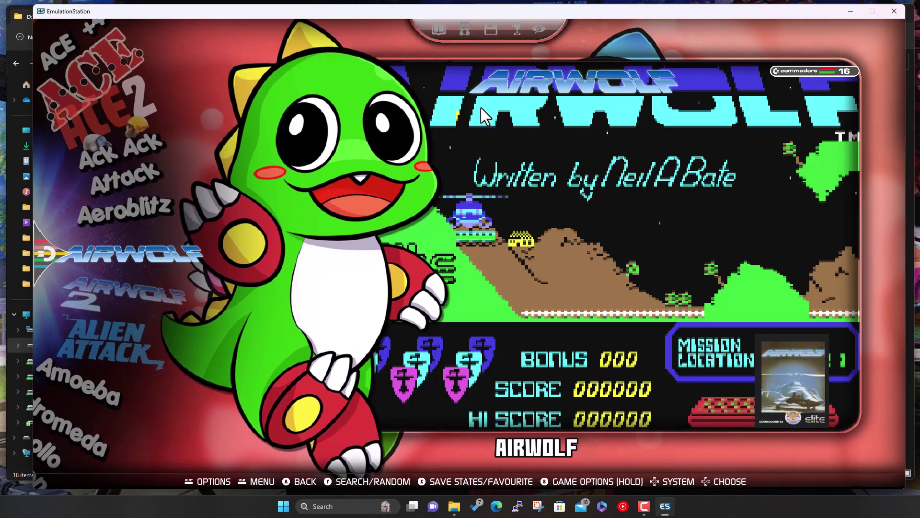
pyautogui.press('Down')
pyautogui.press('Down')
pyautogui.press('Down')
pyautogui.press('Down')
pyautogui.press('Down')
pyautogui.press('Down')
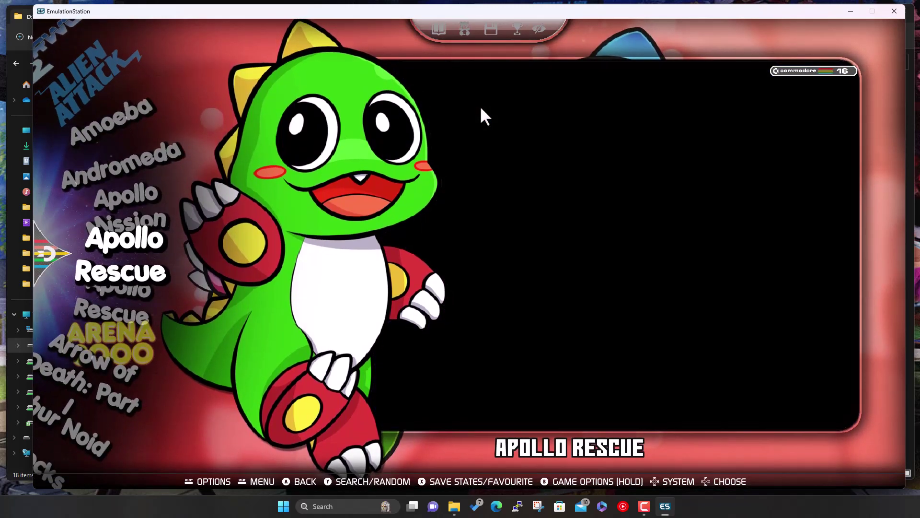
pyautogui.press('Down')
pyautogui.press('Down')
pyautogui.press('Down')
pyautogui.press('Down')
pyautogui.press('Down')
pyautogui.press('Down')
pyautogui.press('Down')
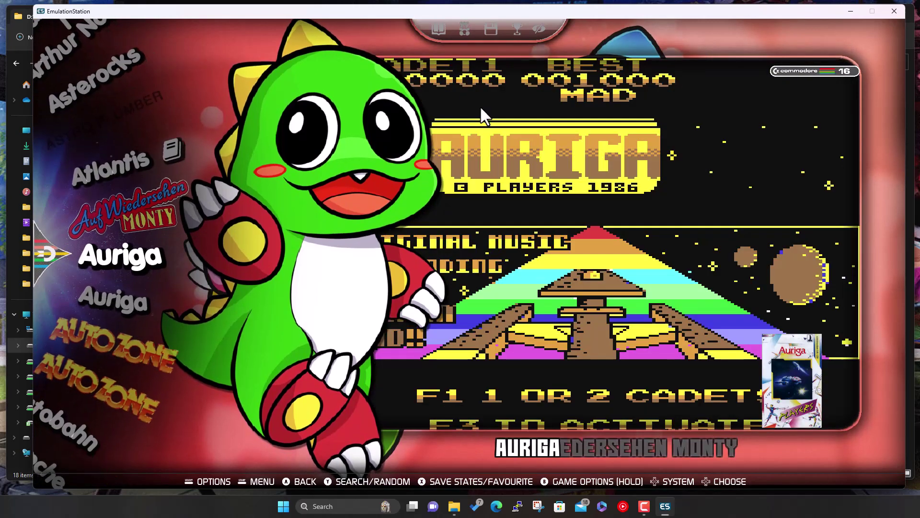
# Step: Browse the Commodore 16 games from Auriga down to Avventura nei Feudi
pyautogui.press('Down')
pyautogui.press('Down')
pyautogui.press('Down')
pyautogui.press('Down')
pyautogui.press('Down')
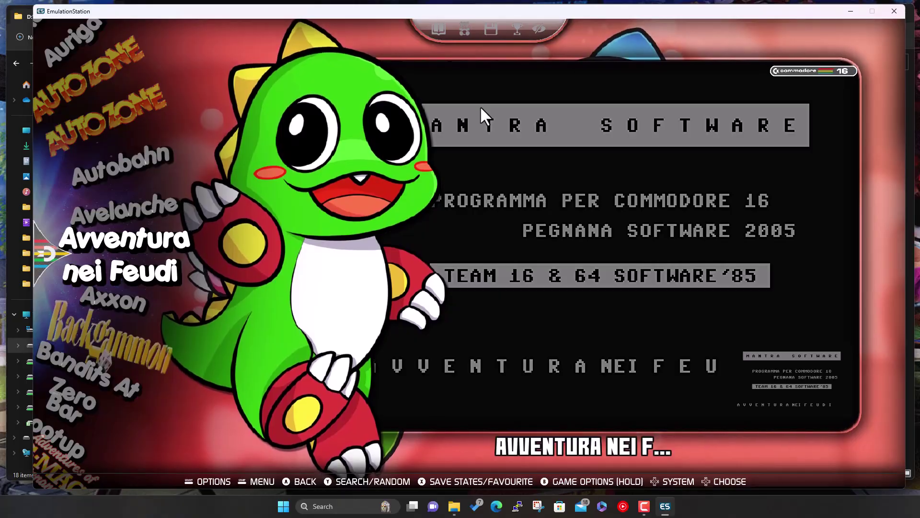
# Step: Leave the Commodore 16 list and go back through the systems to Atari Lynx
pyautogui.press('Escape')
pyautogui.press('Up')
pyautogui.press('Up')
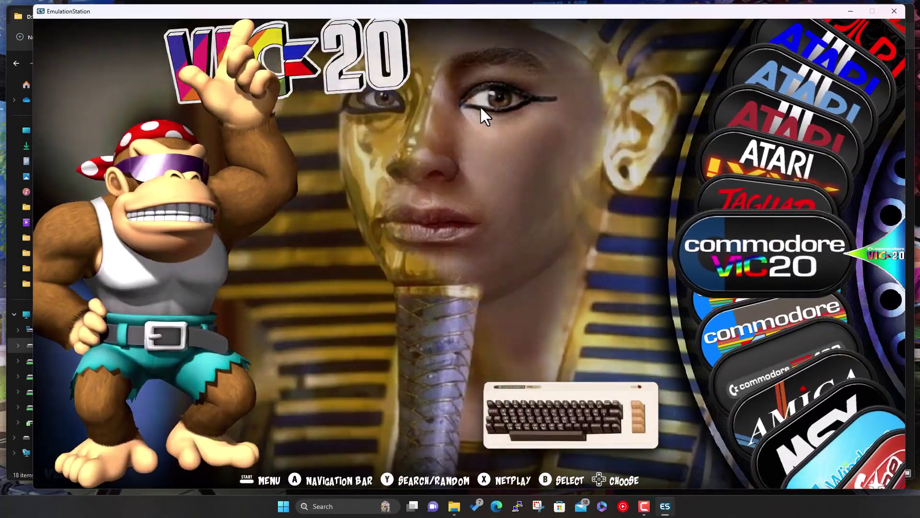
pyautogui.press('Up')
pyautogui.press('Up')
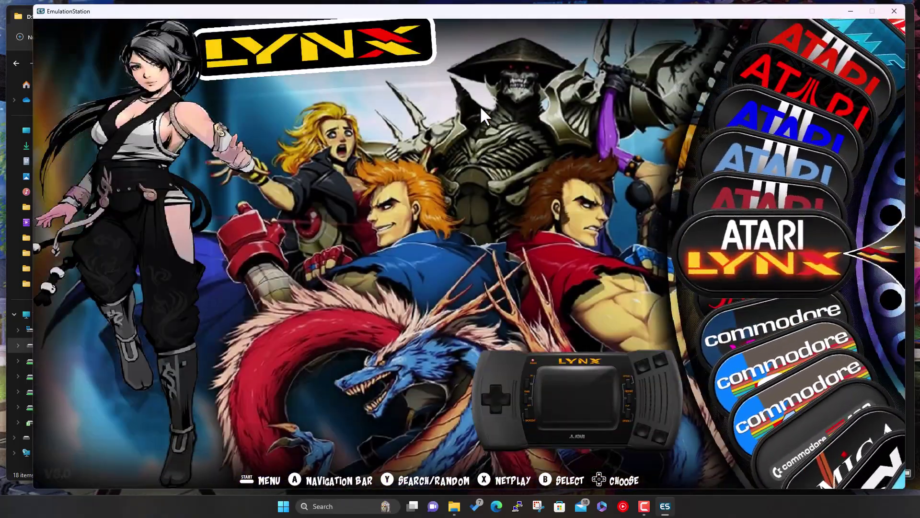
# Step: Go forward through the systems from Atari Lynx to Sega CD and open its game list
pyautogui.press('Down')
pyautogui.press('Down')
pyautogui.press('Down')
pyautogui.press('Down')
pyautogui.press('Down')
pyautogui.press('Down')
pyautogui.press('Down')
pyautogui.press('Down')
pyautogui.press('Down')
pyautogui.press('Down')
pyautogui.press('Down')
pyautogui.press('Down')
pyautogui.press('Down')
pyautogui.press('Down')
pyautogui.press('Down')
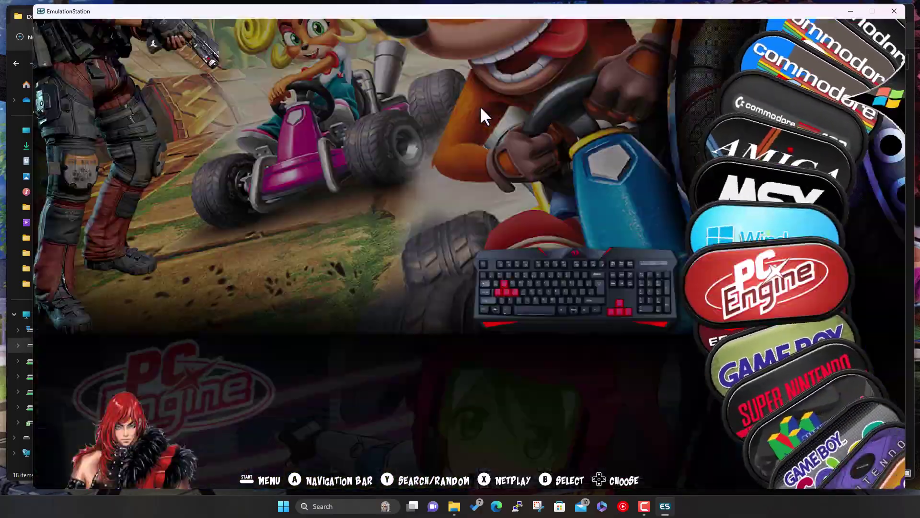
pyautogui.press('Down')
pyautogui.press('Down')
pyautogui.press('Down')
pyautogui.press('Down')
pyautogui.press('Down')
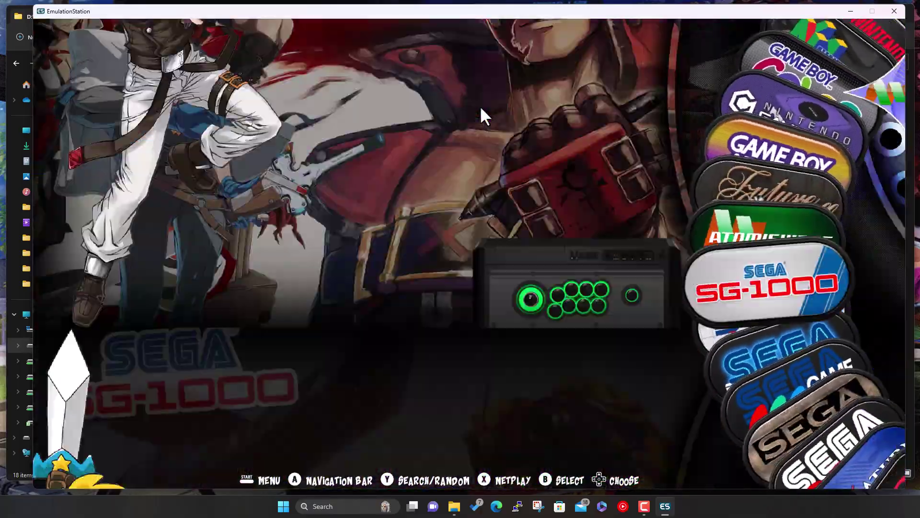
pyautogui.press('Down')
pyautogui.press('Down')
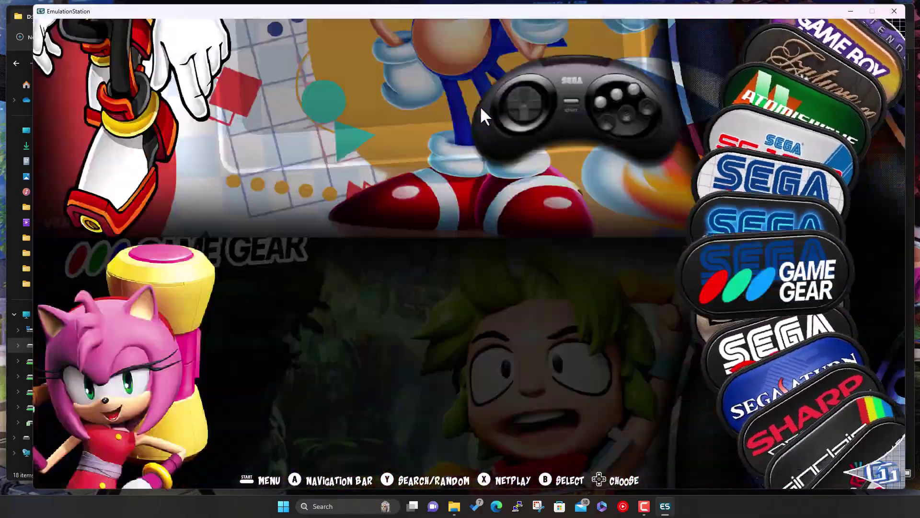
pyautogui.press('Return')
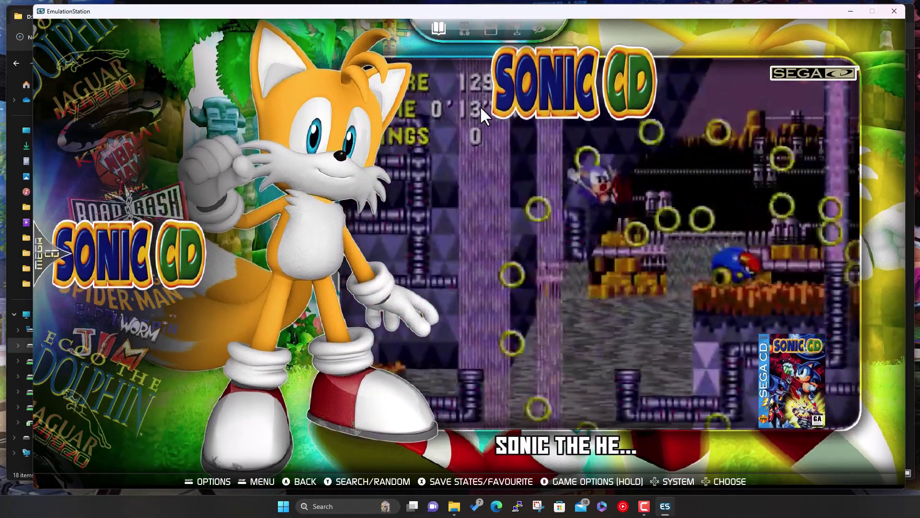
# Step: Launch Road Rash from the Sega CD list and continue past the Sega CD start screen
pyautogui.press('Up')
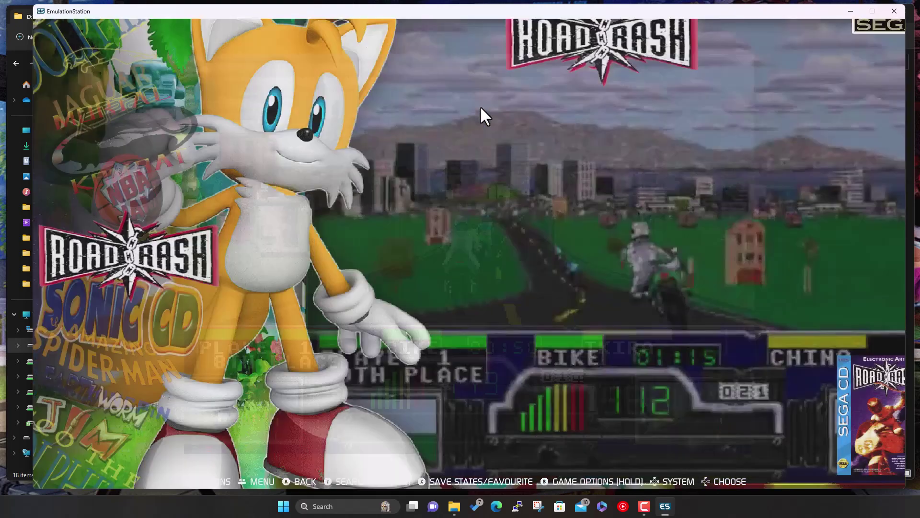
pyautogui.press('Return')
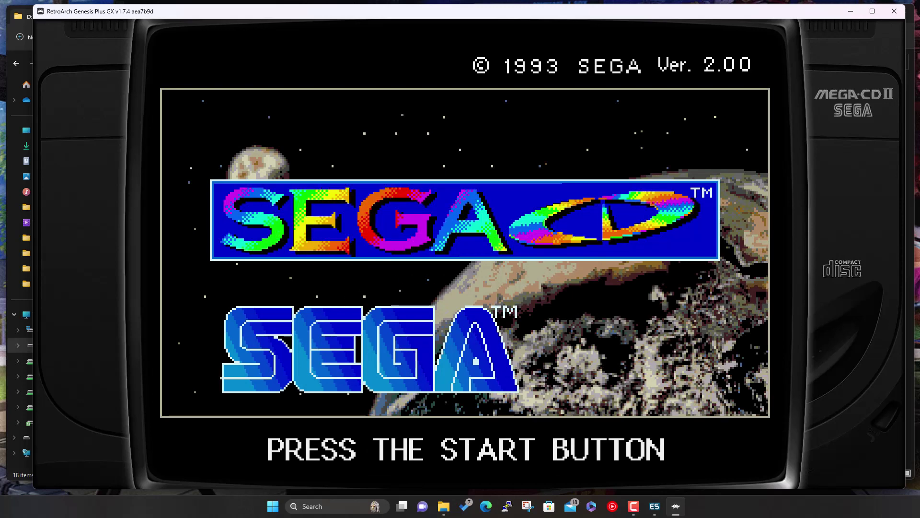
pyautogui.press('Return')
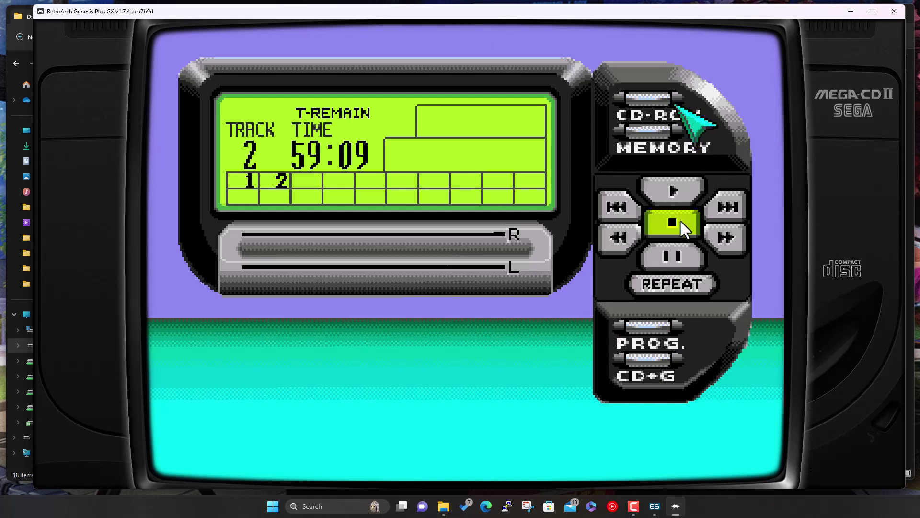
# Step: Try operating the Sega CD player panel's pointer, and quit Road Rash back to the system selection
pyautogui.press('Down')
pyautogui.press('Down')
pyautogui.press('space')
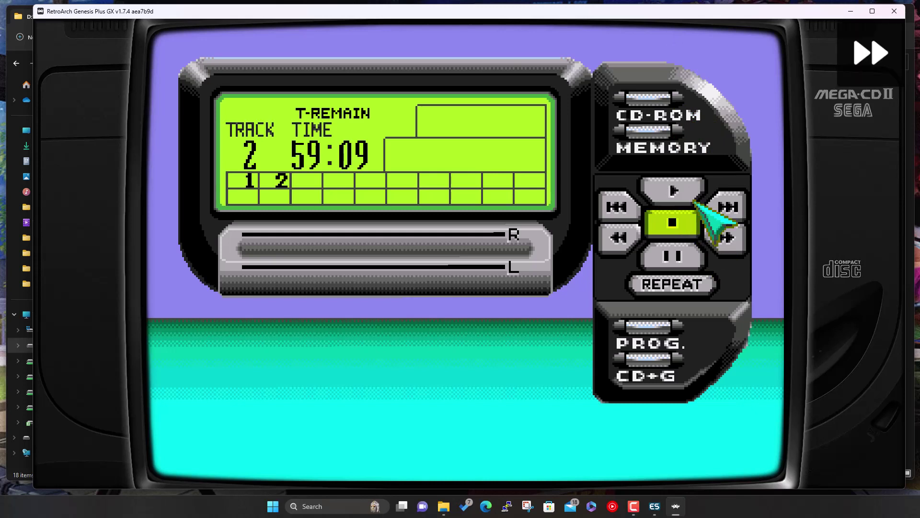
pyautogui.press('Up')
pyautogui.press('Down')
pyautogui.press('Down')
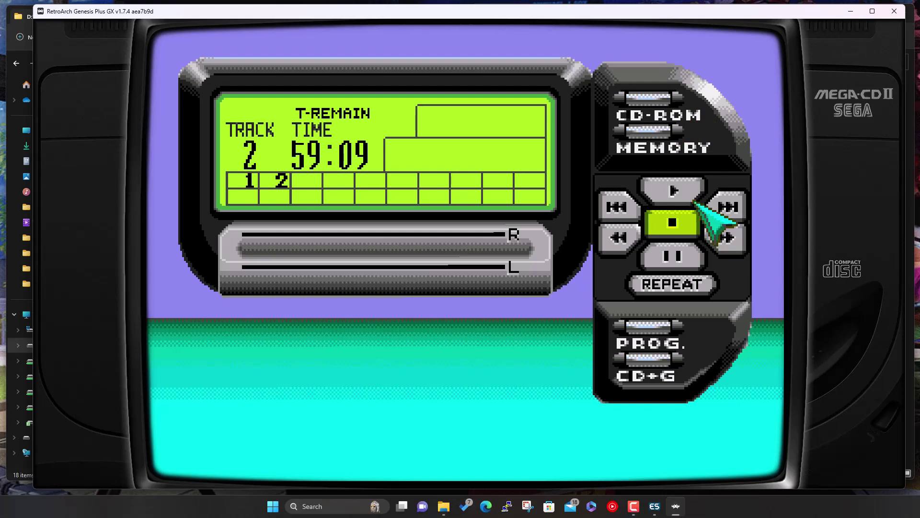
pyautogui.press('Escape')
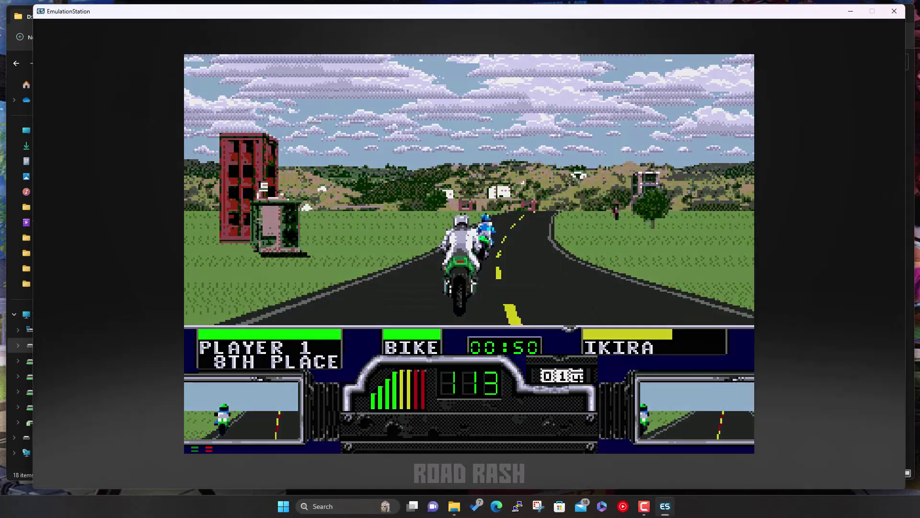
pyautogui.press('BackSpace')
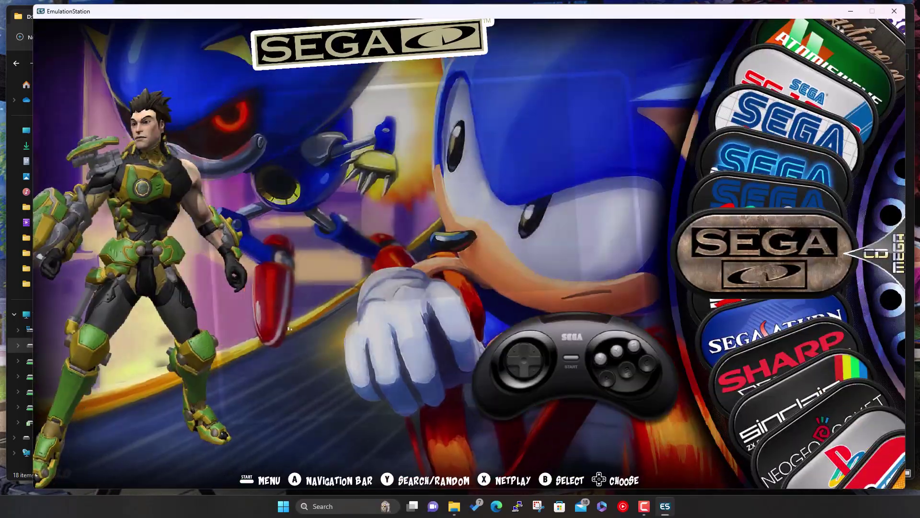
# Step: Test-launch Virtua Fighter from the Sega Saturn list and quit it back to the system selection
pyautogui.press('Down')
pyautogui.press('Down')
pyautogui.press('Return')
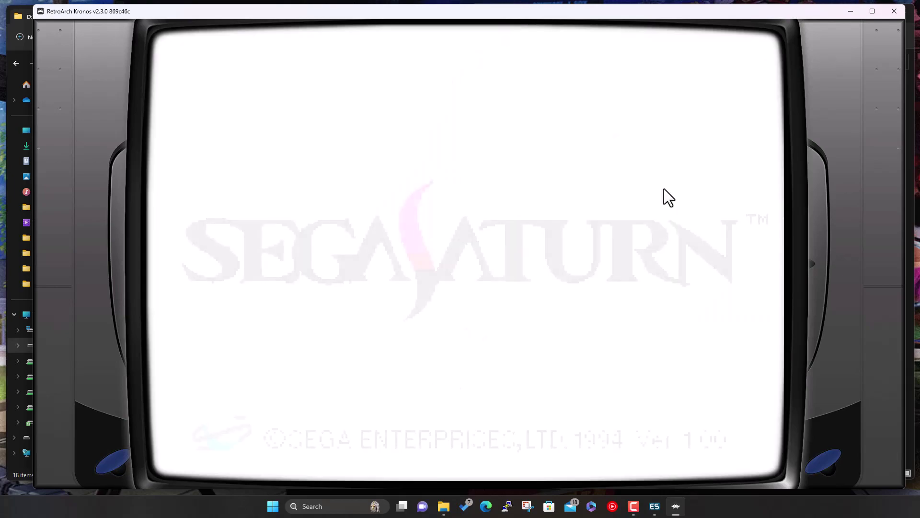
pyautogui.press('Escape')
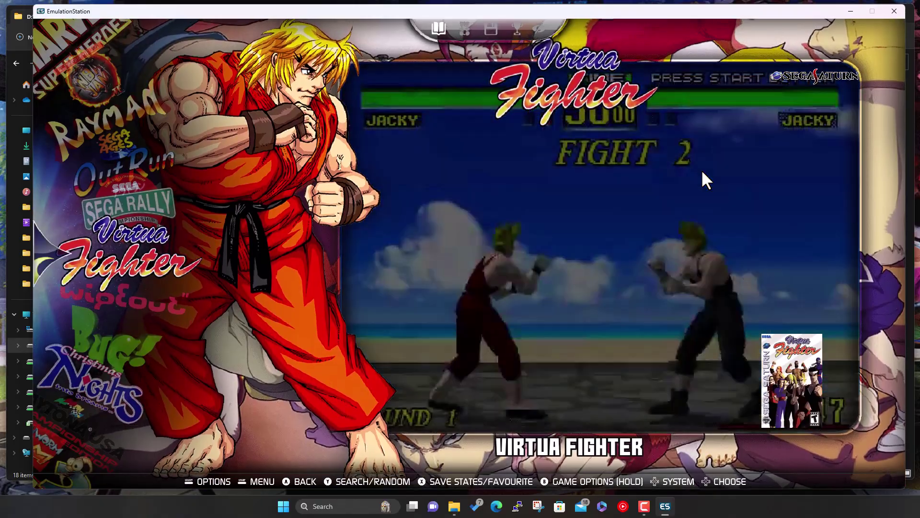
pyautogui.press('BackSpace')
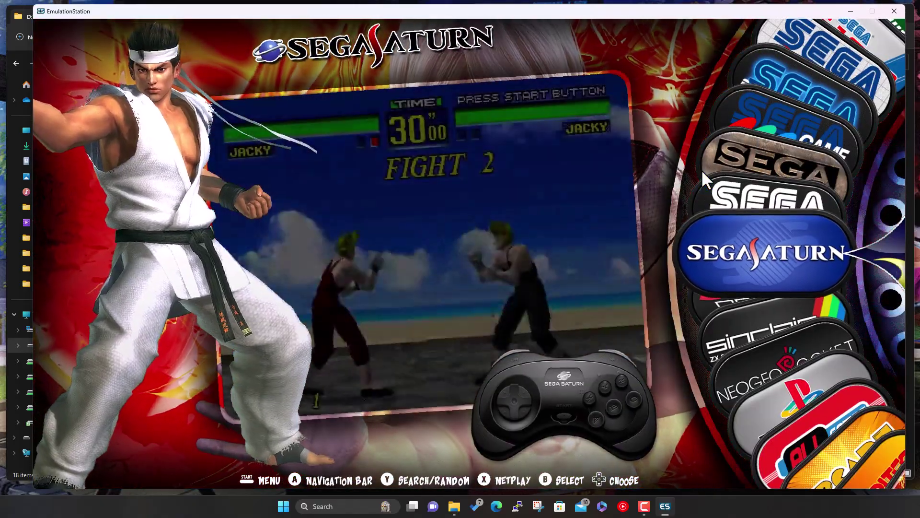
# Step: Go through the systems from Sega Saturn around to Nintendo GameCube and open its game list
pyautogui.press('Down')
pyautogui.press('Down')
pyautogui.press('Down')
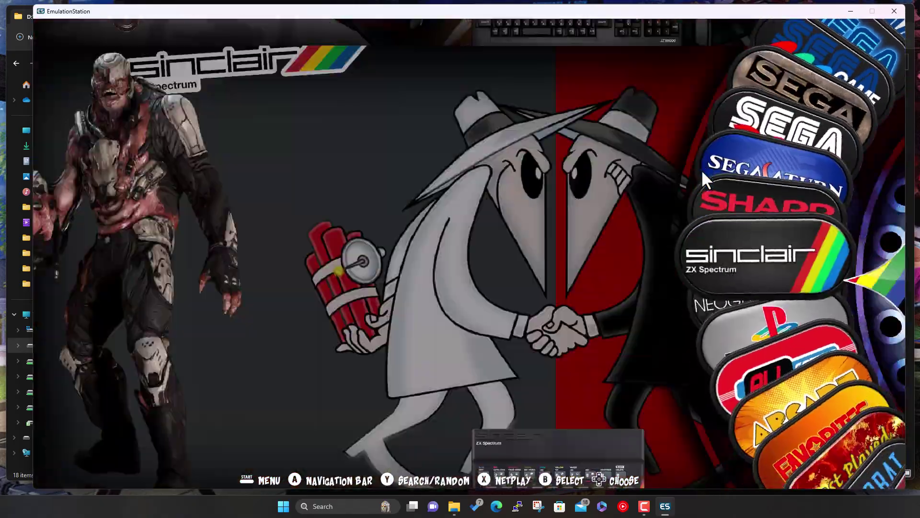
pyautogui.press('Down')
pyautogui.press('Down')
pyautogui.press('Down')
pyautogui.press('Down')
pyautogui.press('Down')
pyautogui.press('Down')
pyautogui.press('Down')
pyautogui.press('Down')
pyautogui.press('Down')
pyautogui.press('Down')
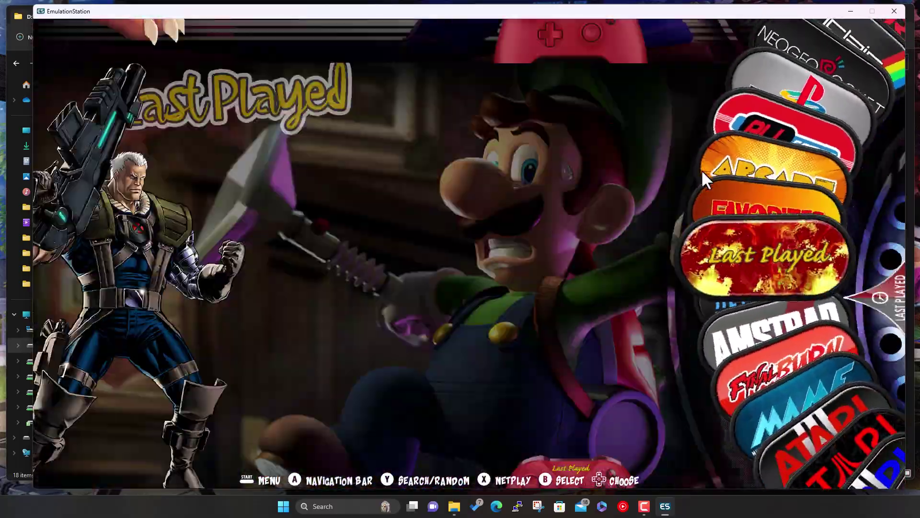
pyautogui.press('Down')
pyautogui.press('Down')
pyautogui.press('Down')
pyautogui.press('Down')
pyautogui.press('Down')
pyautogui.press('Down')
pyautogui.press('Down')
pyautogui.press('Down')
pyautogui.press('Down')
pyautogui.press('Down')
pyautogui.press('Down')
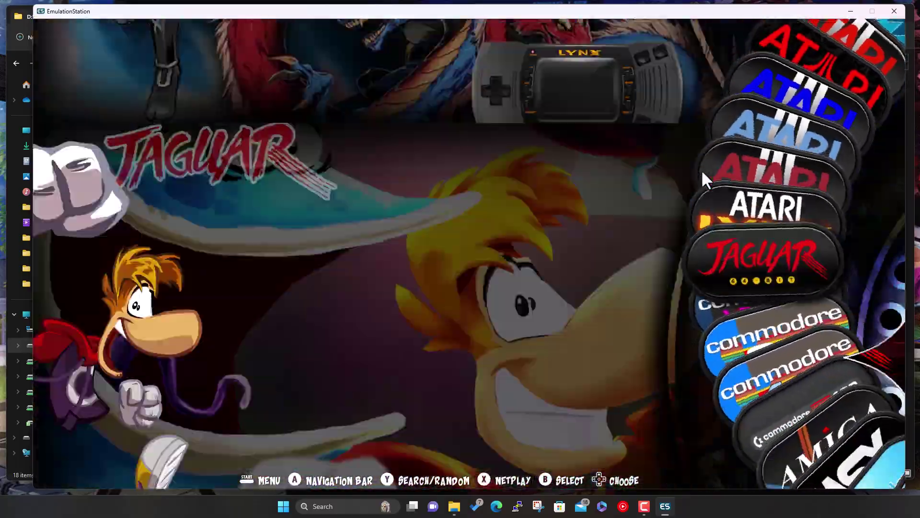
pyautogui.press('Down')
pyautogui.press('Down')
pyautogui.press('Down')
pyautogui.press('Down')
pyautogui.press('Down')
pyautogui.press('Down')
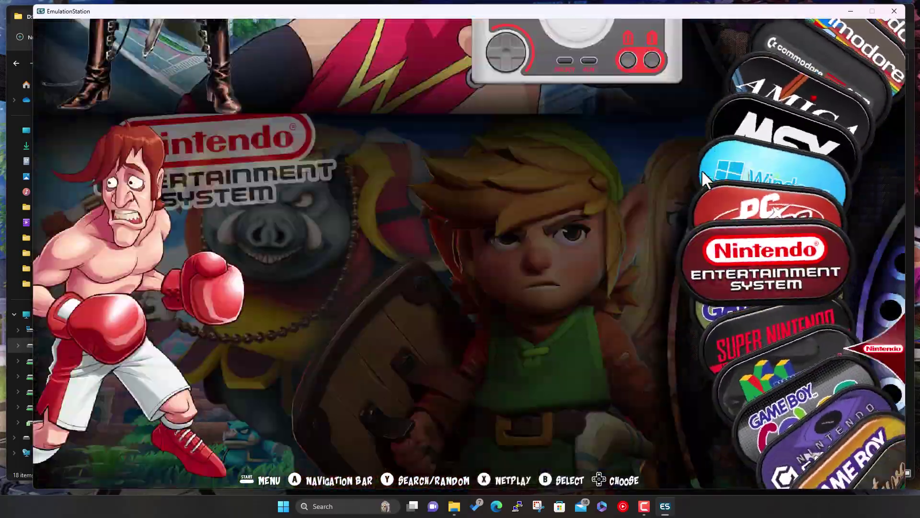
pyautogui.press('Down')
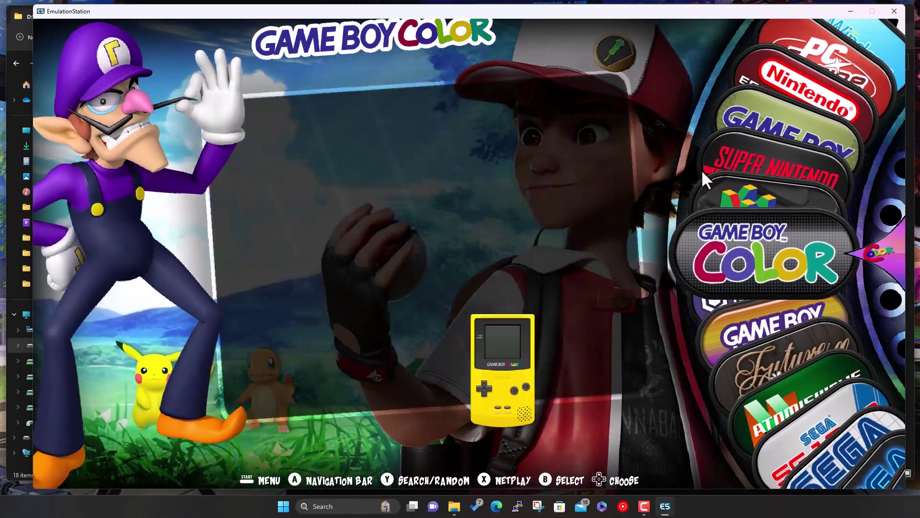
pyautogui.press('Down')
pyautogui.press('Return')
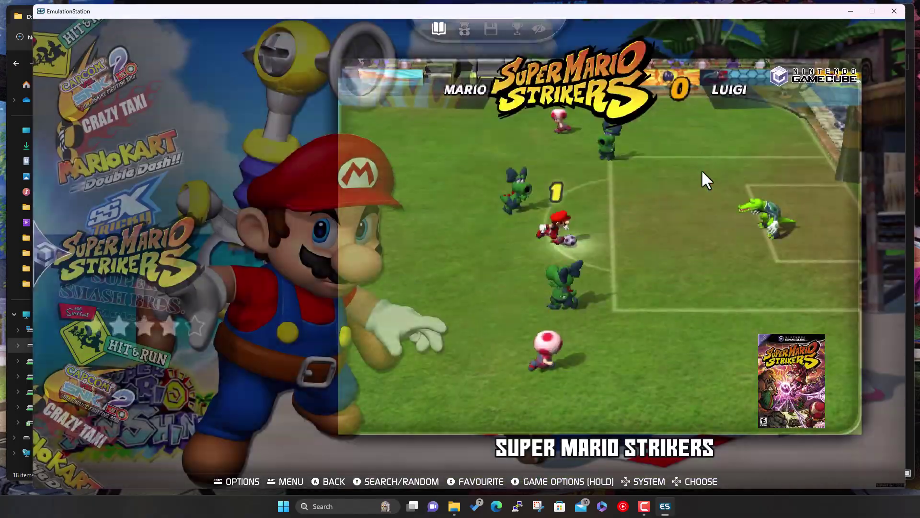
# Step: Launch Mario Kart: Double Dash!! from the GameCube list and agree to install the dolphin-emu emulator
pyautogui.press('Up')
pyautogui.press('Up')
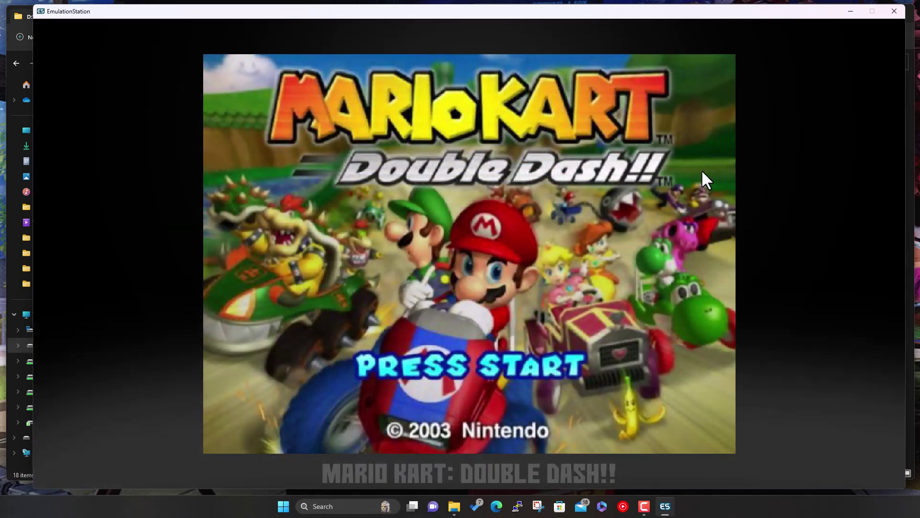
pyautogui.press('Return')
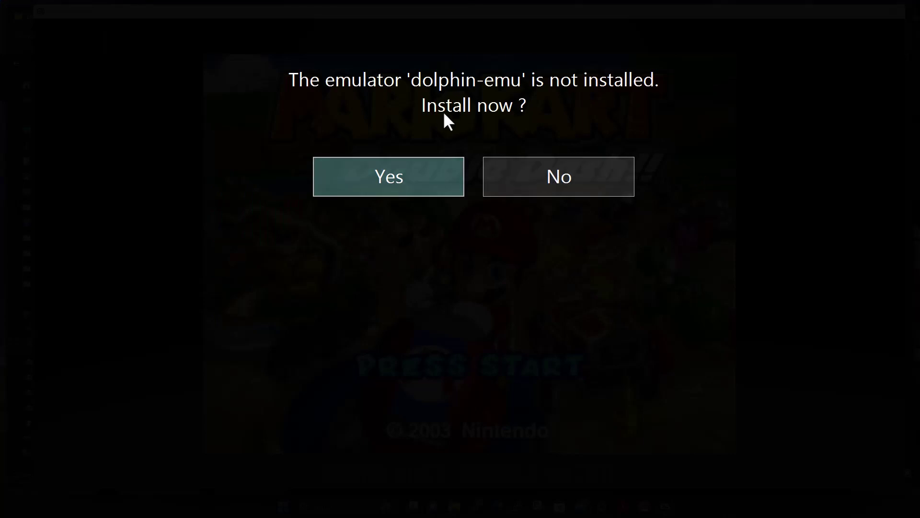
pyautogui.click(412, 185)
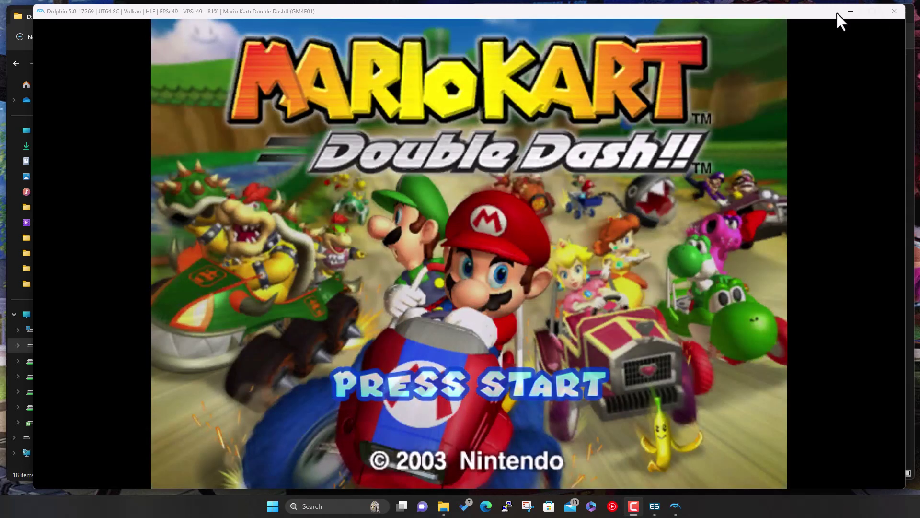
# Step: Bring the Dolphin game window into focus and quit Mario Kart: Double Dash!!
pyautogui.click(806, 13)
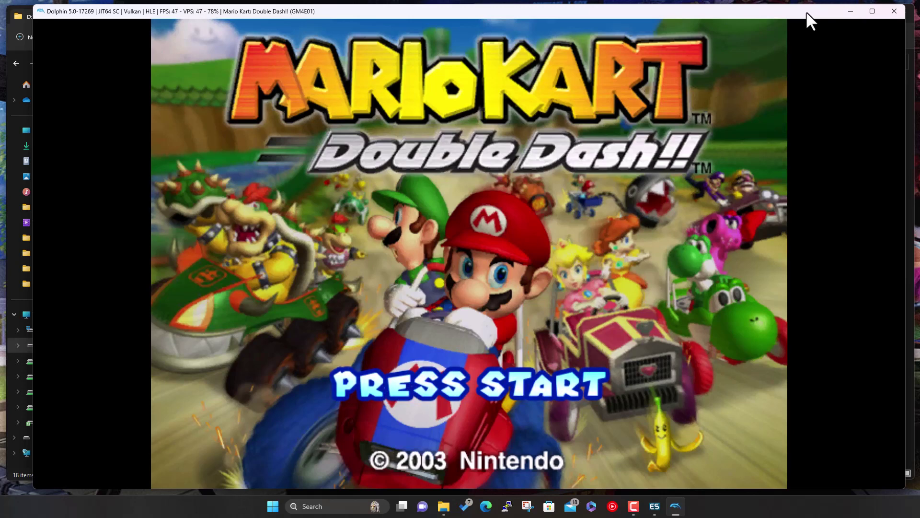
pyautogui.press('Escape')
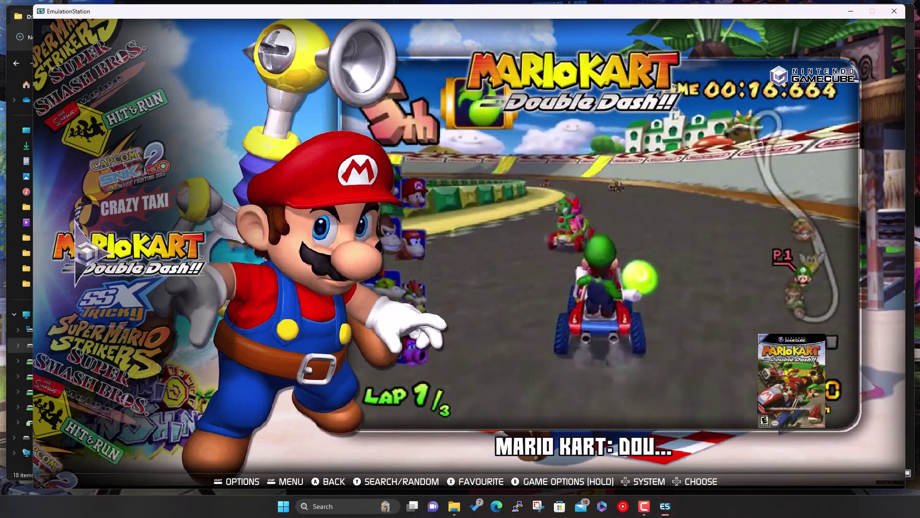
# Step: Look through the GameCube games around Mario Kart: Double Dash!! and SSX Tricky, and leave and reopen the list
pyautogui.press('Down')
pyautogui.press('Down')
pyautogui.press('Up')
pyautogui.press('Up')
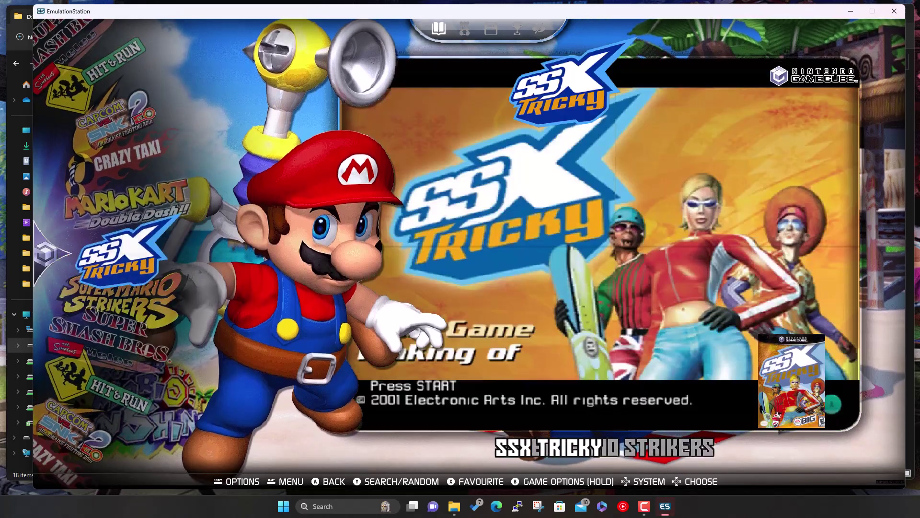
pyautogui.press('BackSpace')
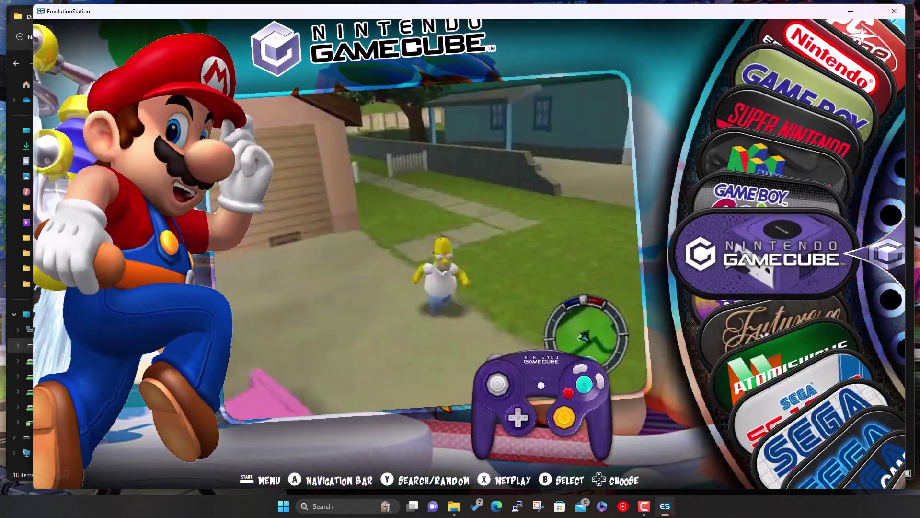
pyautogui.press('Return')
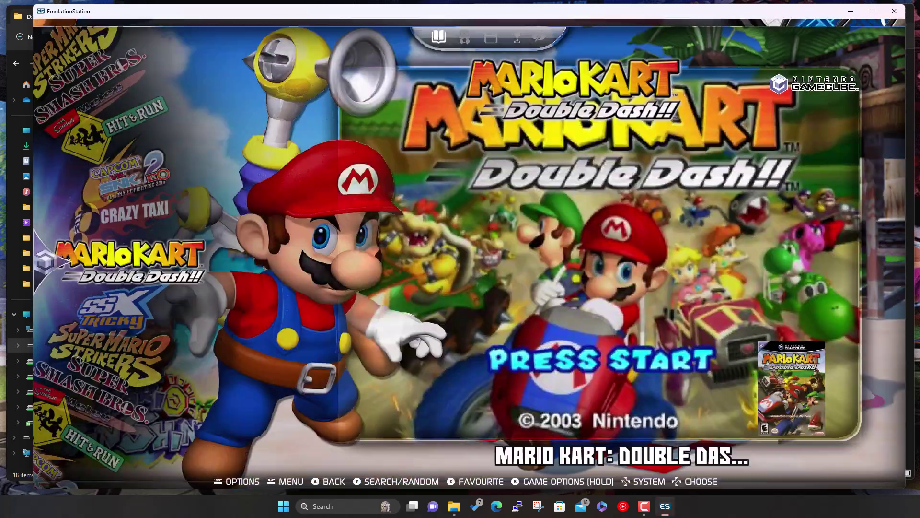
# Step: Launch Mario Kart: Double Dash!!, start the game and accept creating its data on the Memory Card in Slot A
pyautogui.press('Return')
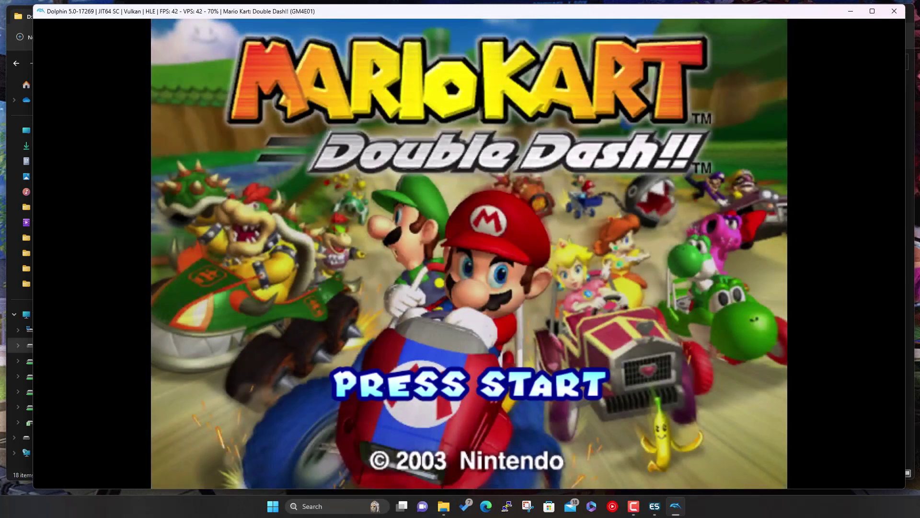
pyautogui.press('Return')
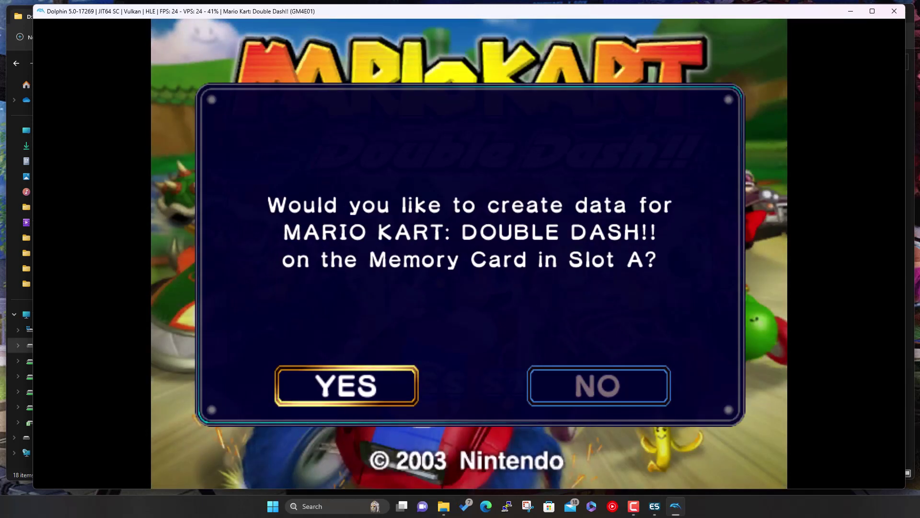
pyautogui.press('Right')
pyautogui.press('Left')
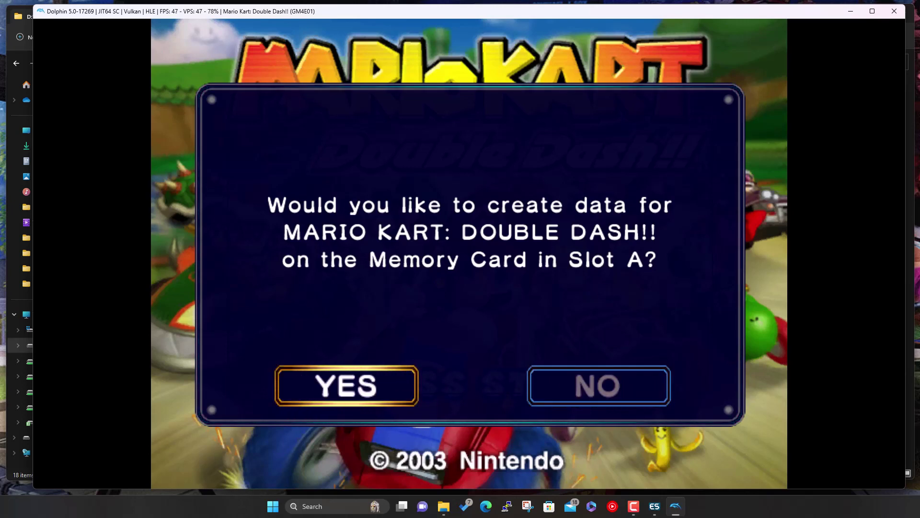
pyautogui.press('Return')
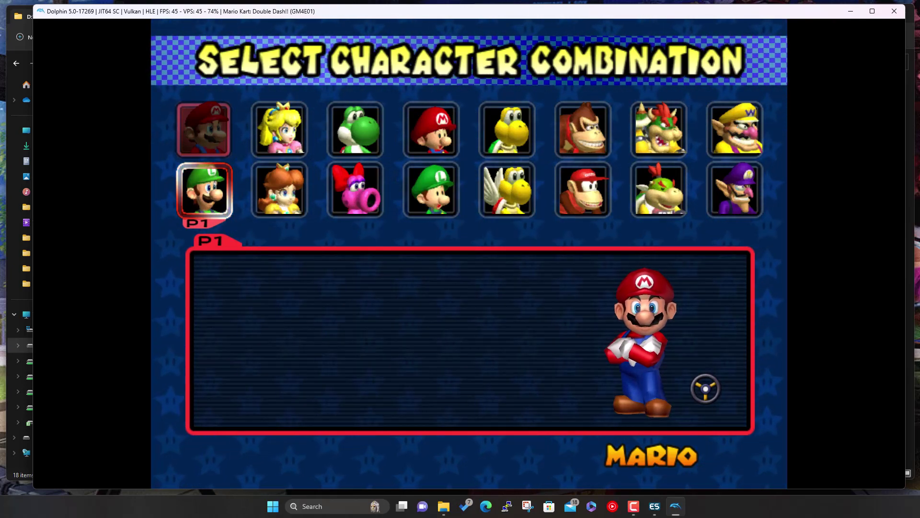
# Step: Choose Waluigi as Mario's partner, confirm the pair, drive the start of the race and quit Mario Kart: Double Dash!!
pyautogui.press('Left')
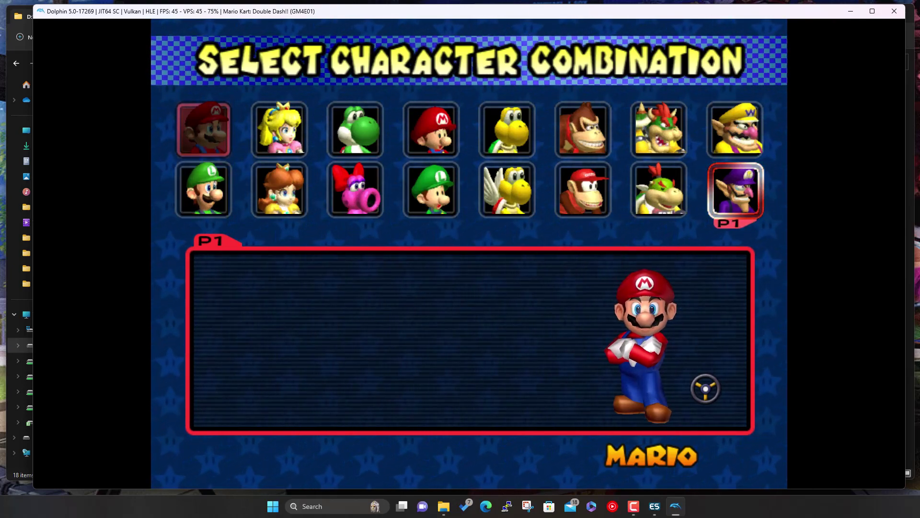
pyautogui.press('x')
pyautogui.press('x')
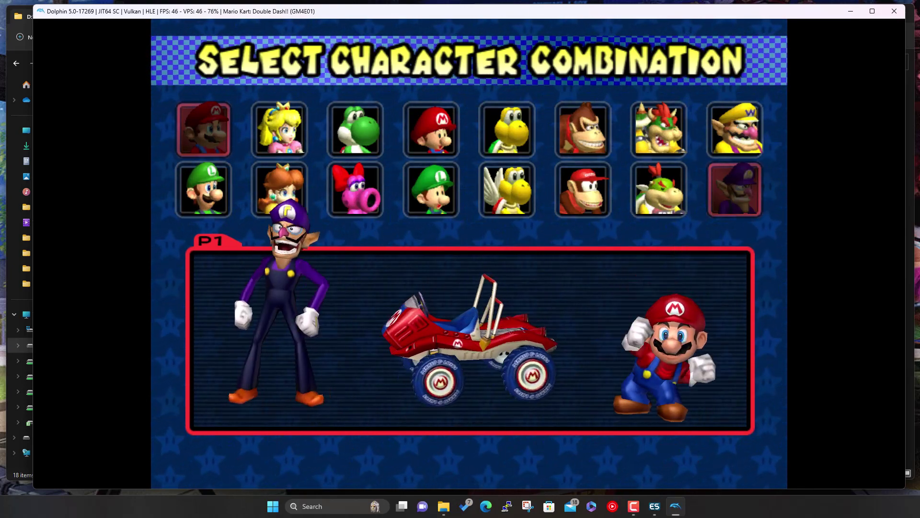
pyautogui.press('x')
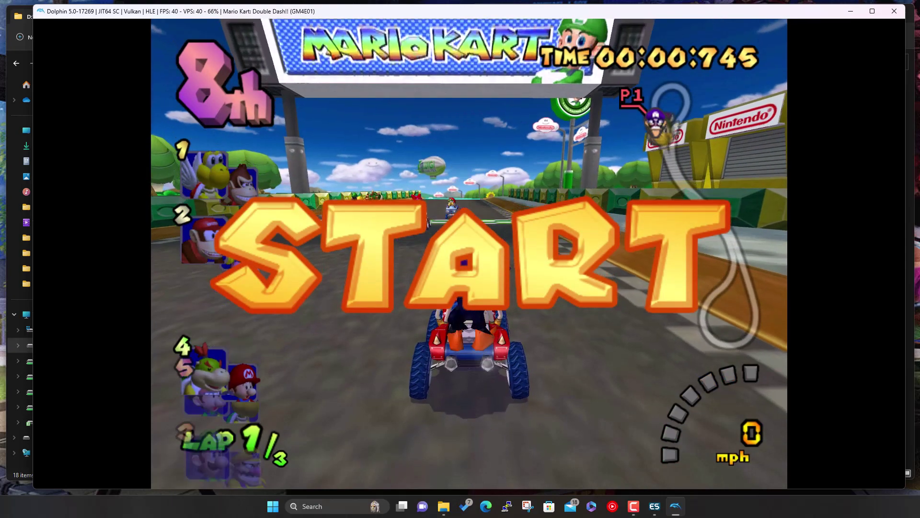
pyautogui.press('x')
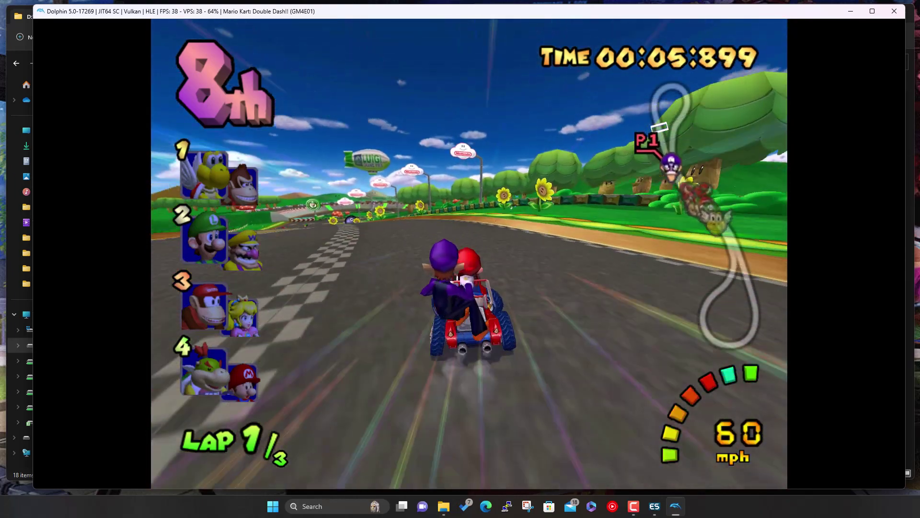
pyautogui.press('Escape')
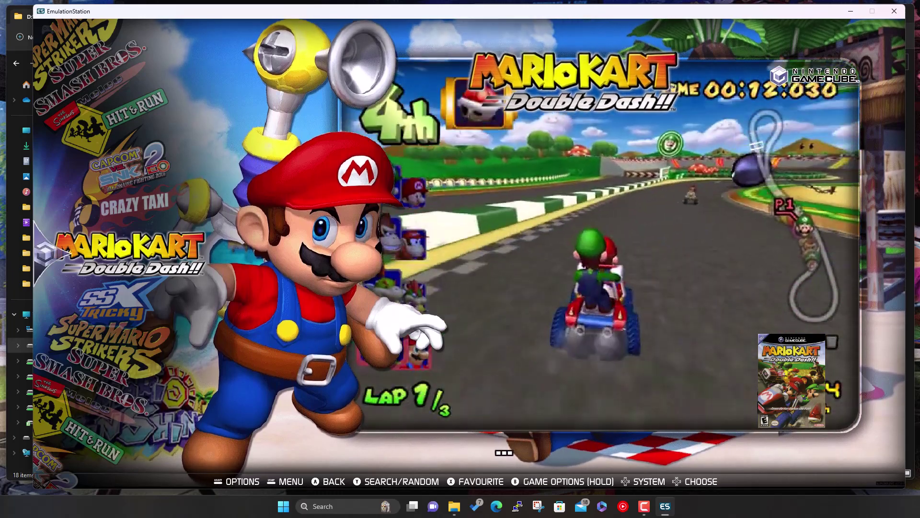
pyautogui.press('Return')
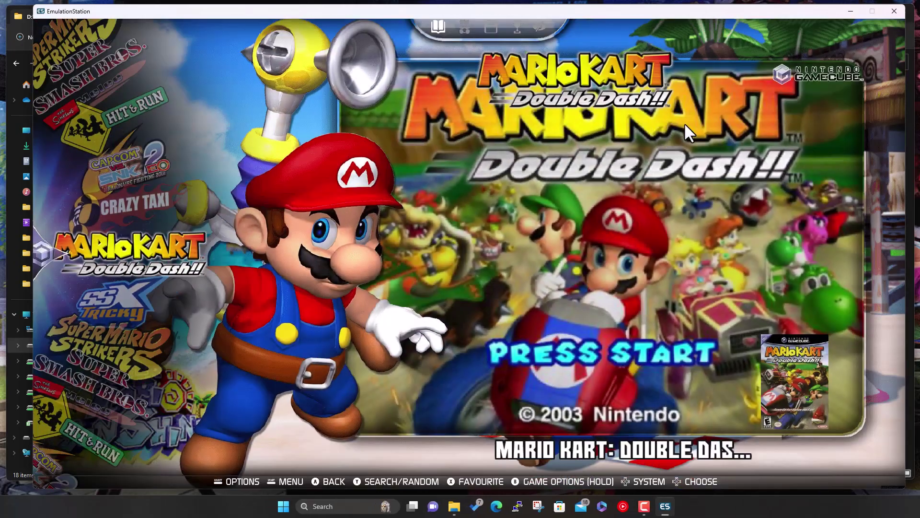
pyautogui.press('Down')
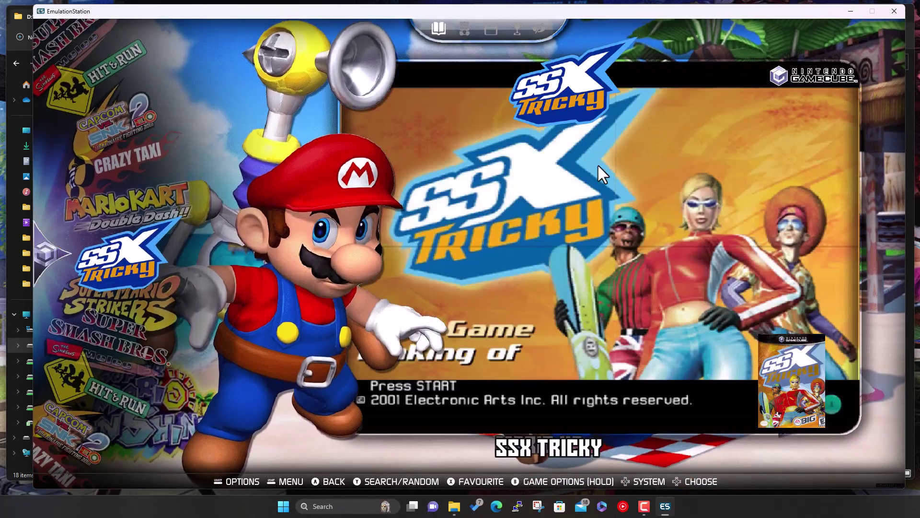
pyautogui.press('Up')
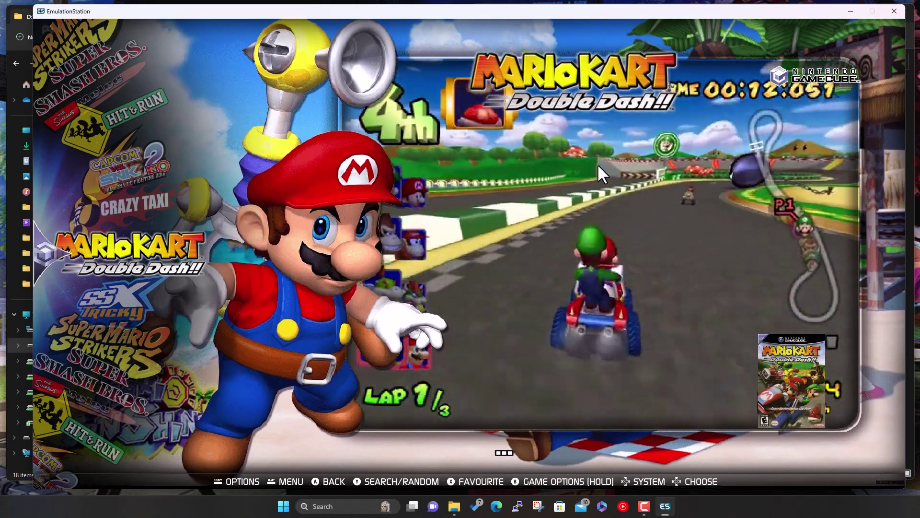
# Step: Leave the GameCube game list and open the RetroBat system from the system wheel
pyautogui.press('Escape')
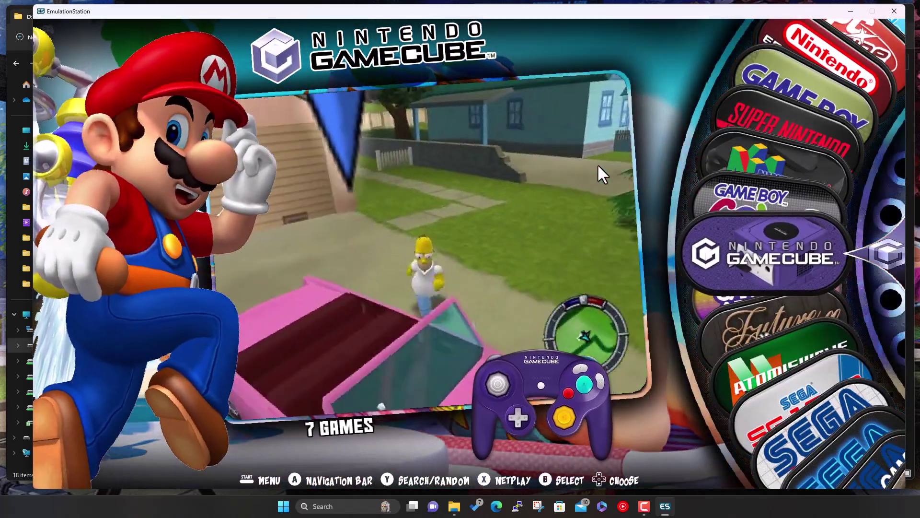
pyautogui.press('space')
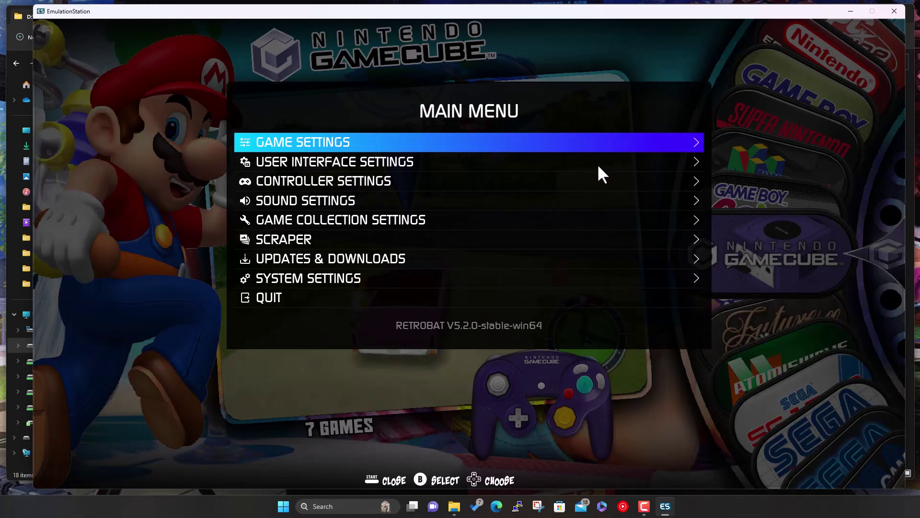
pyautogui.press('space')
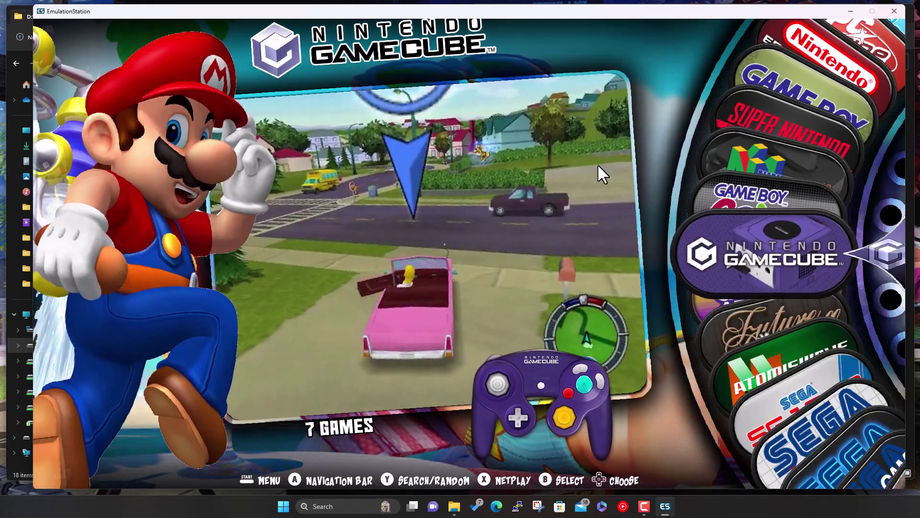
pyautogui.press('Up')
pyautogui.press('Up')
pyautogui.press('Up')
pyautogui.press('Up')
pyautogui.press('Up')
pyautogui.press('Up')
pyautogui.press('Up')
pyautogui.press('Up')
pyautogui.press('Up')
pyautogui.press('Up')
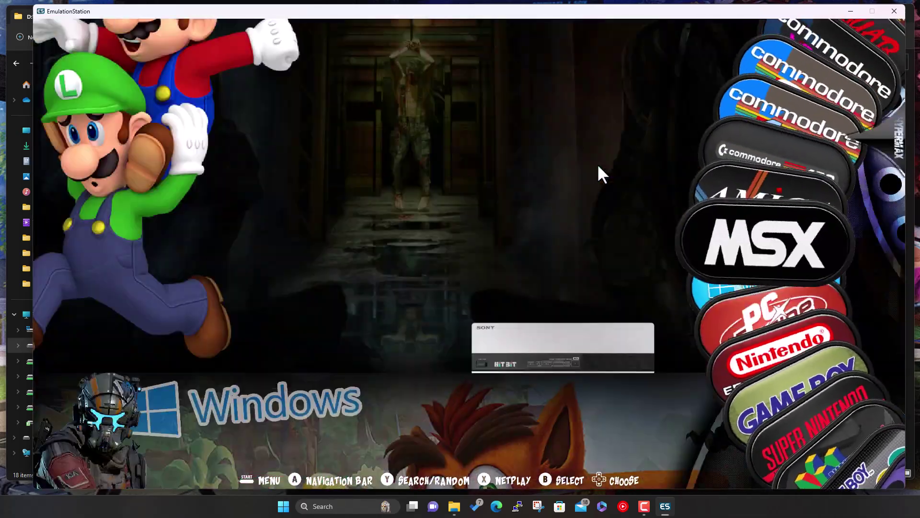
pyautogui.press('Up')
pyautogui.press('Up')
pyautogui.press('Up')
pyautogui.press('Up')
pyautogui.press('Up')
pyautogui.press('Up')
pyautogui.press('Up')
pyautogui.press('Up')
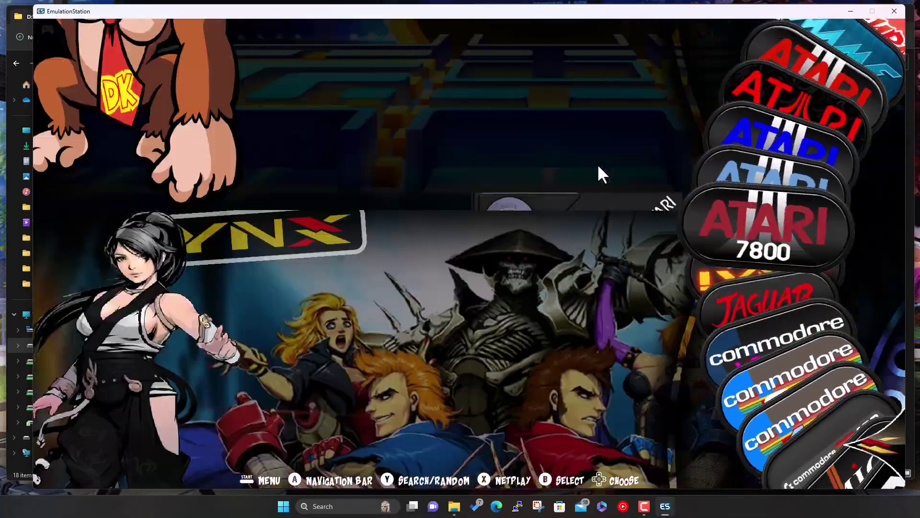
pyautogui.press('Up')
pyautogui.press('Up')
pyautogui.press('Up')
pyautogui.press('Up')
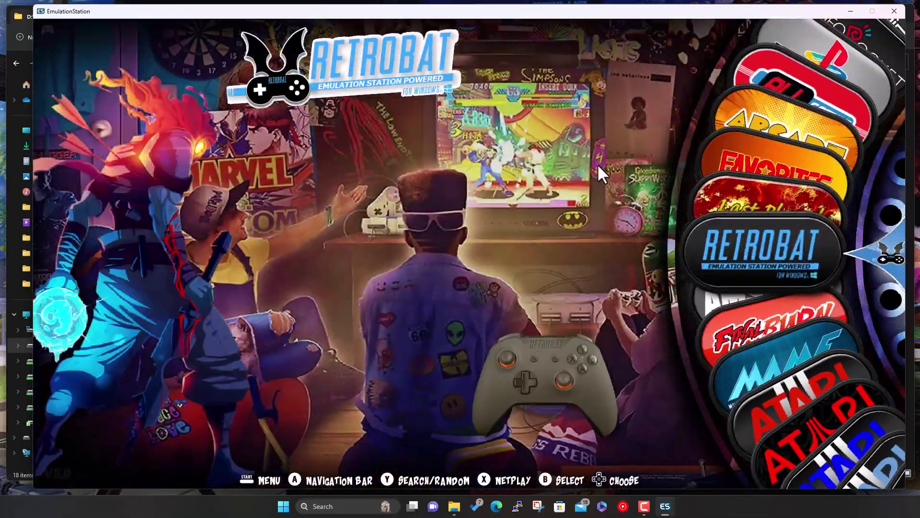
pyautogui.press('Return')
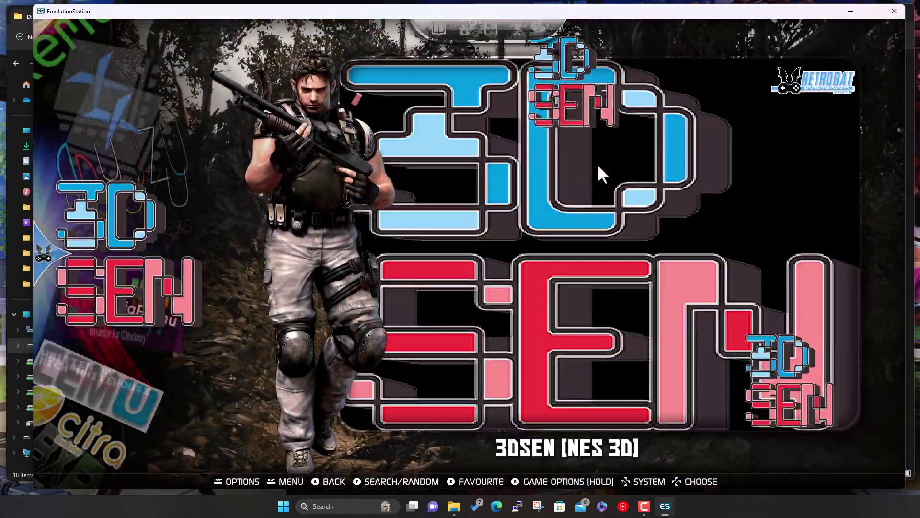
# Step: Look through the whole list of emulators in the RetroBat system, from 3DSEN around to 3DSEN again
pyautogui.press('Down')
pyautogui.press('Down')
pyautogui.press('Down')
pyautogui.press('Down')
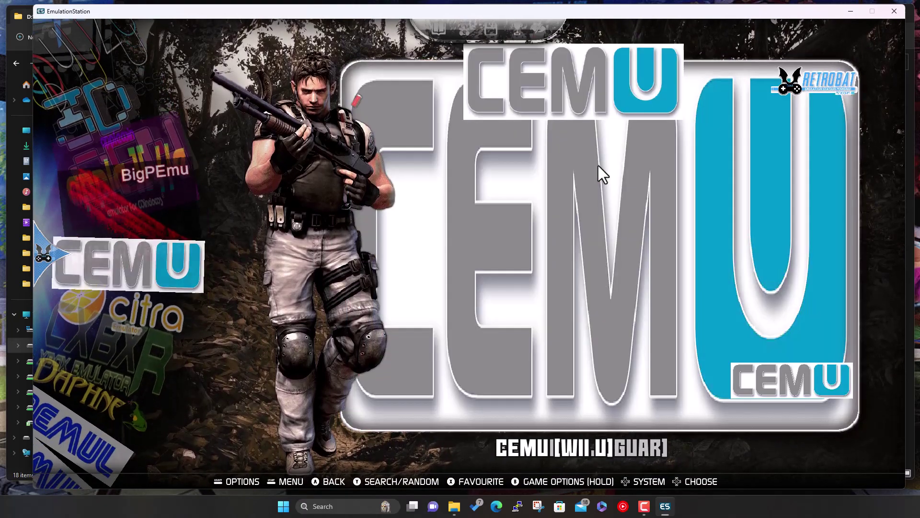
pyautogui.press('Down')
pyautogui.press('Down')
pyautogui.press('Down')
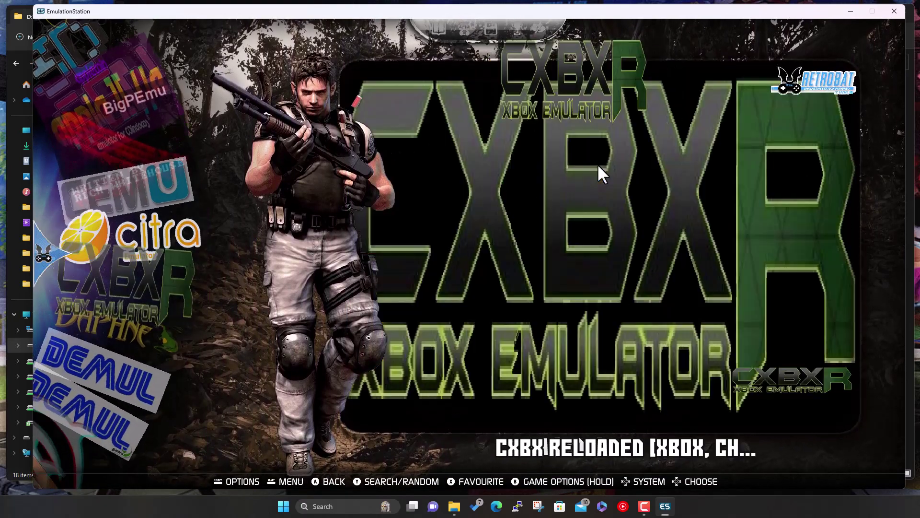
pyautogui.press('Down')
pyautogui.press('Down')
pyautogui.press('Down')
pyautogui.press('Down')
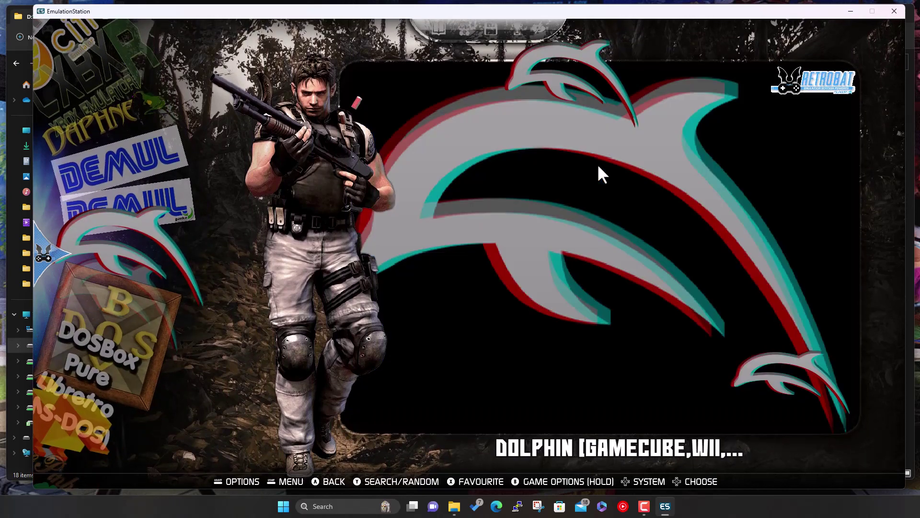
pyautogui.press('Down')
pyautogui.press('Down')
pyautogui.press('Down')
pyautogui.press('Down')
pyautogui.press('Down')
pyautogui.press('Down')
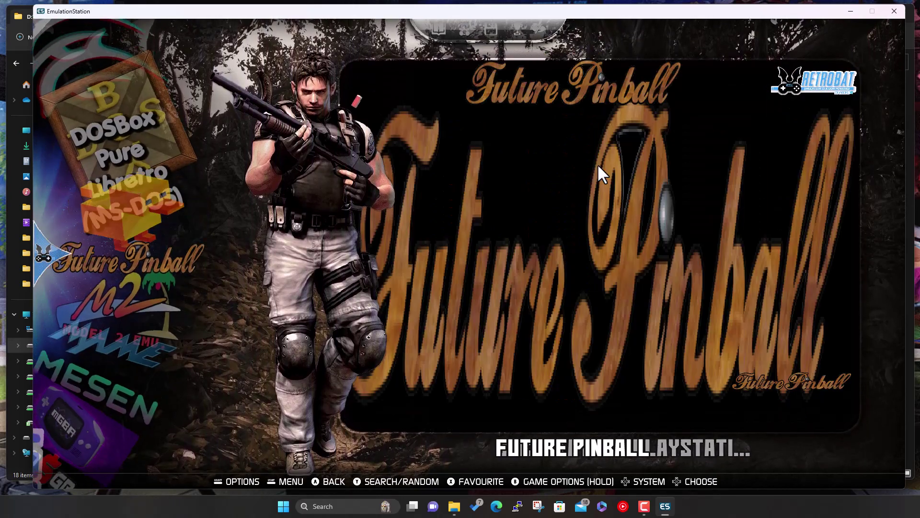
pyautogui.press('Down')
pyautogui.press('Down')
pyautogui.press('Down')
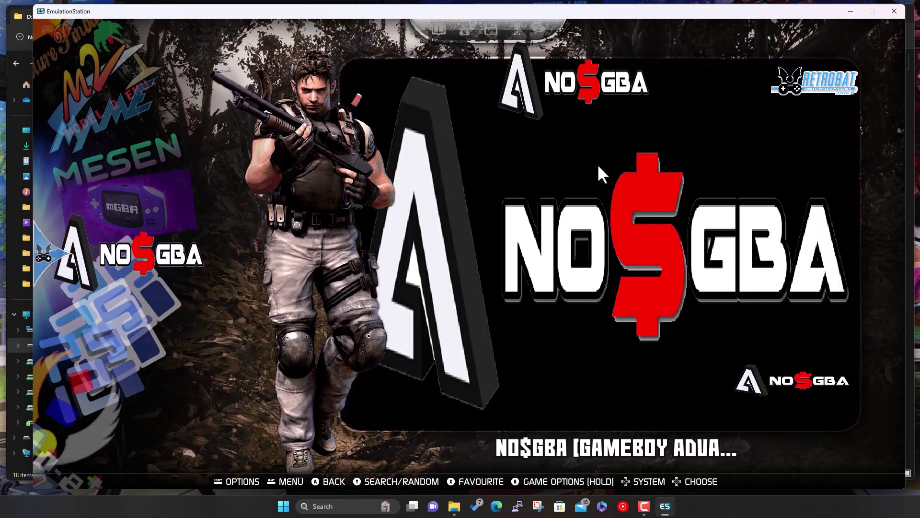
pyautogui.press('Down')
pyautogui.press('Down')
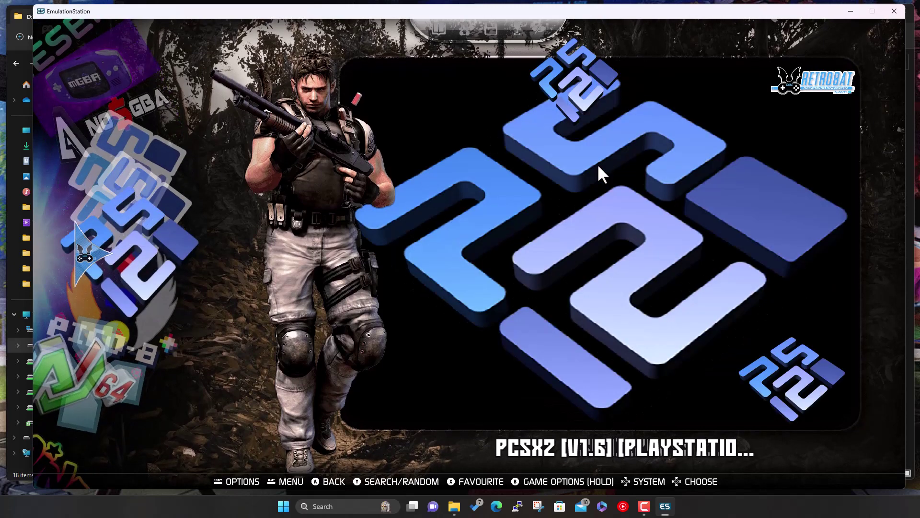
pyautogui.press('Down')
pyautogui.press('Down')
pyautogui.press('Down')
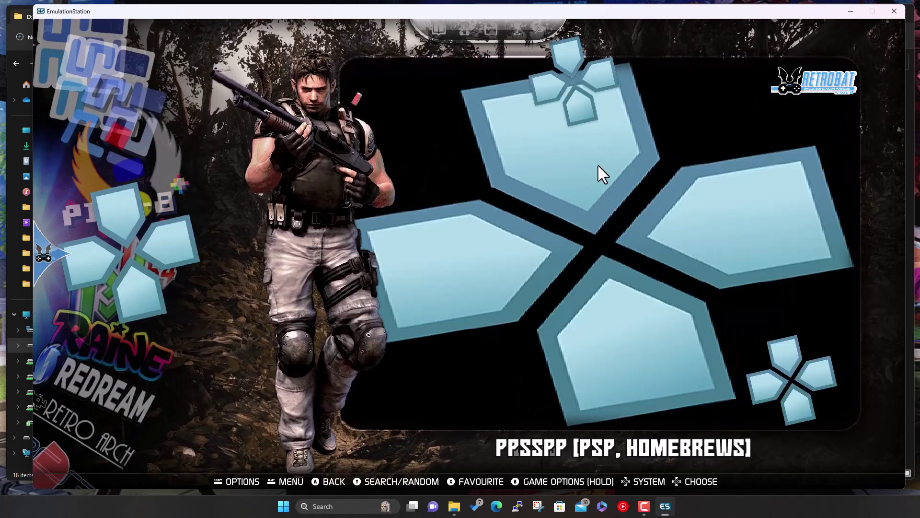
pyautogui.press('Down')
pyautogui.press('Down')
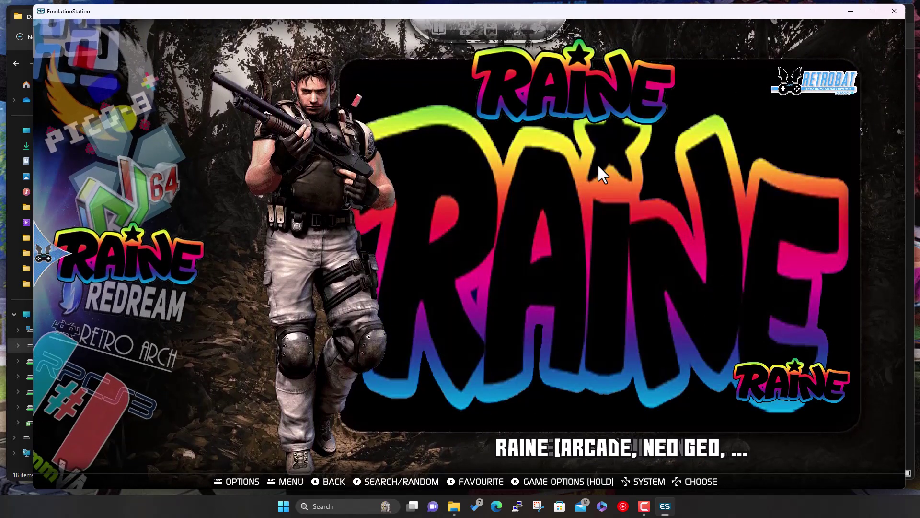
pyautogui.press('Down')
pyautogui.press('Down')
pyautogui.press('Down')
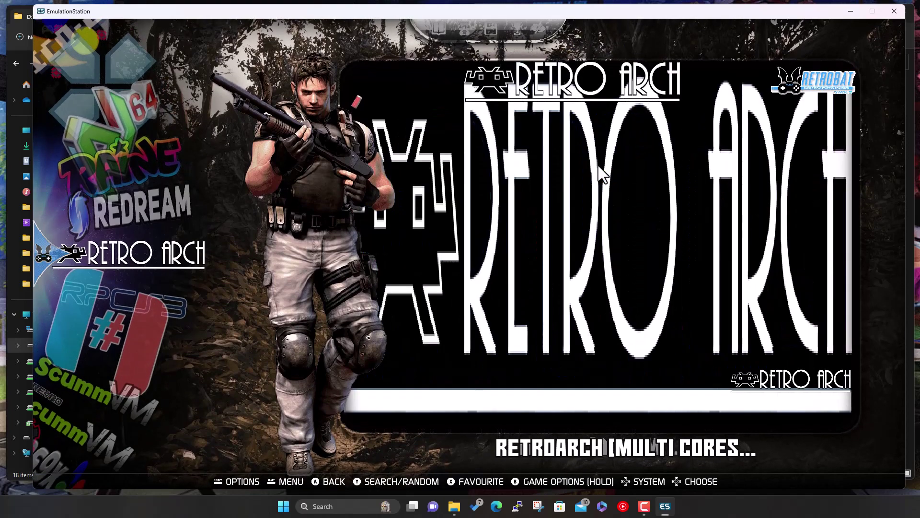
pyautogui.press('Down')
pyautogui.press('Down')
pyautogui.press('Down')
pyautogui.press('Down')
pyautogui.press('Down')
pyautogui.press('Down')
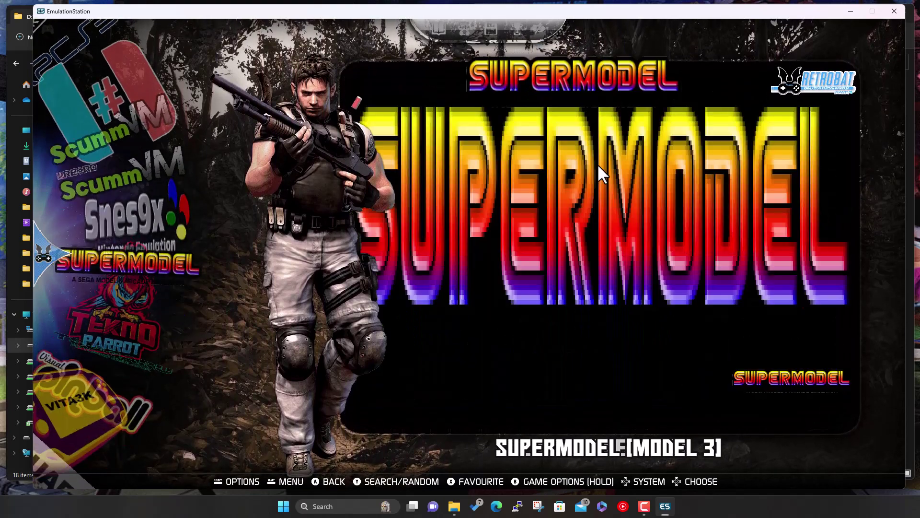
pyautogui.press('Down')
pyautogui.press('Down')
pyautogui.press('Down')
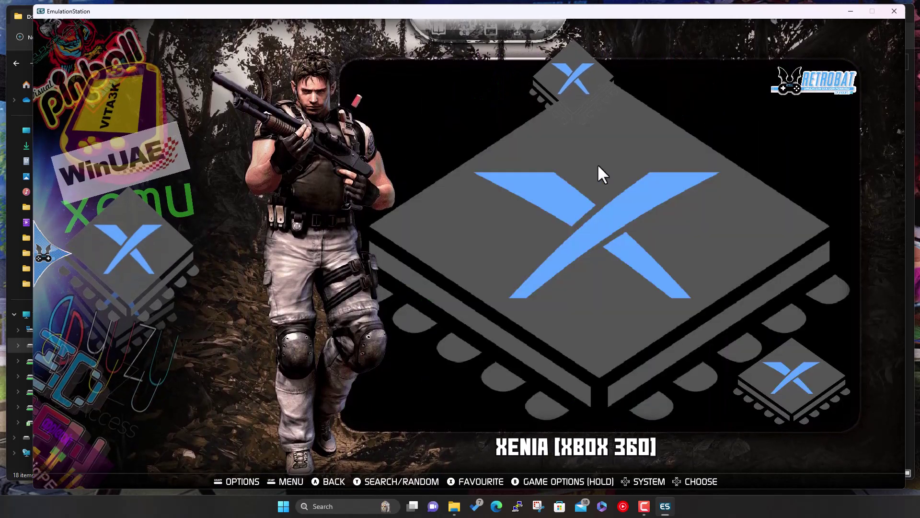
pyautogui.press('Down')
pyautogui.press('Down')
pyautogui.press('Down')
pyautogui.press('Down')
pyautogui.press('Down')
pyautogui.press('Down')
pyautogui.press('Down')
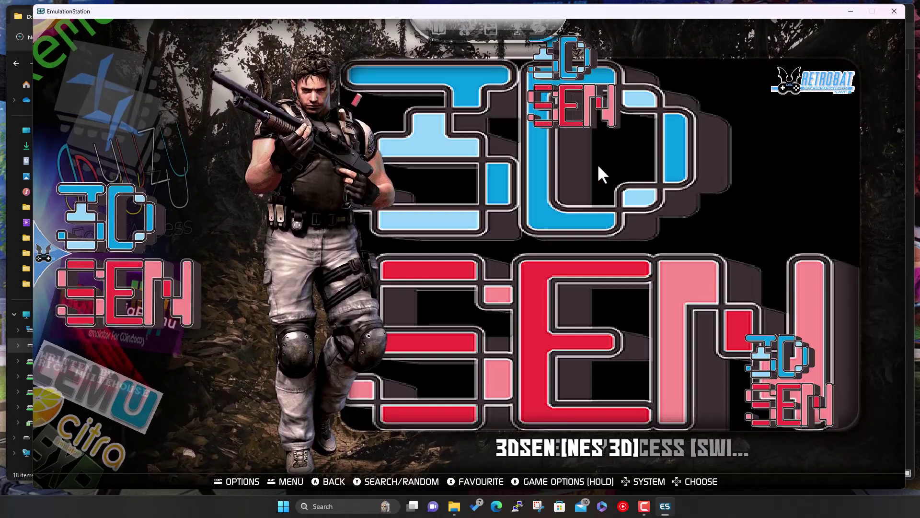
# Step: Find the Dolphin (GameCube, Wii, WAD) entry in the emulator list and launch it
pyautogui.press('Down')
pyautogui.press('Down')
pyautogui.press('Down')
pyautogui.press('Down')
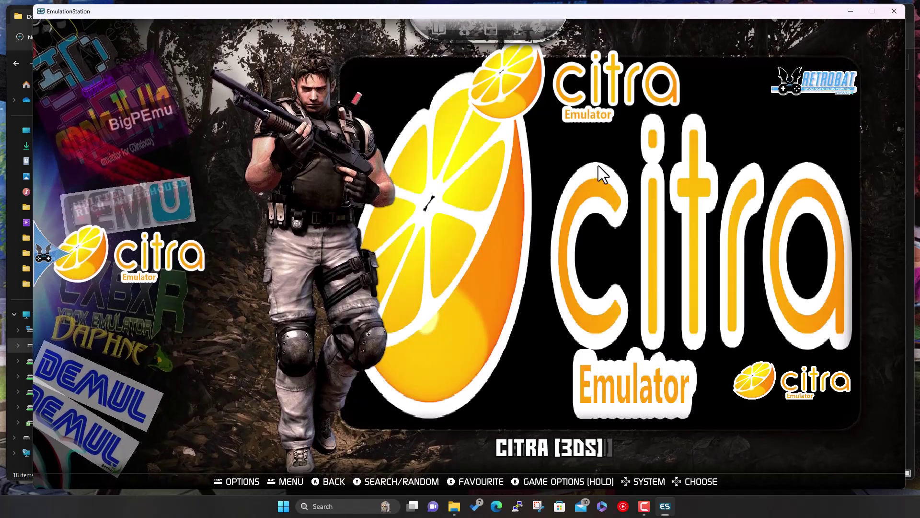
pyautogui.press('Down')
pyautogui.press('Down')
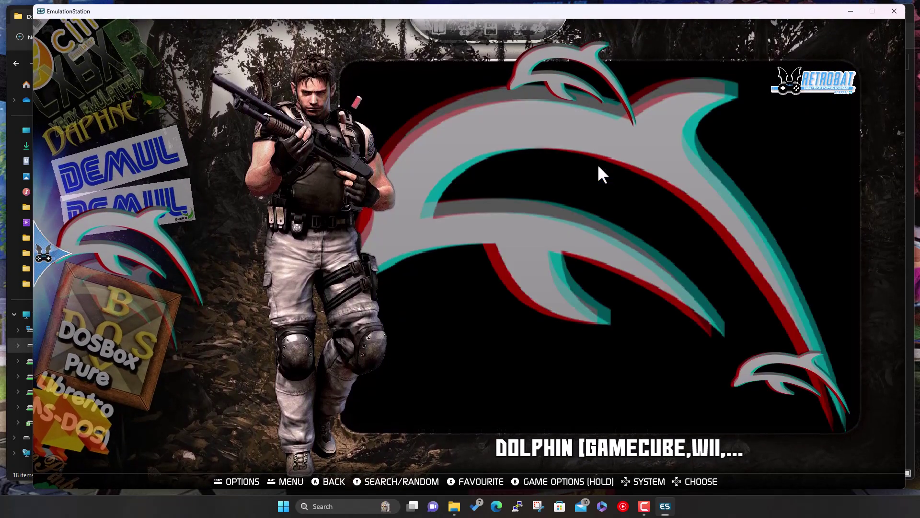
pyautogui.press('Down')
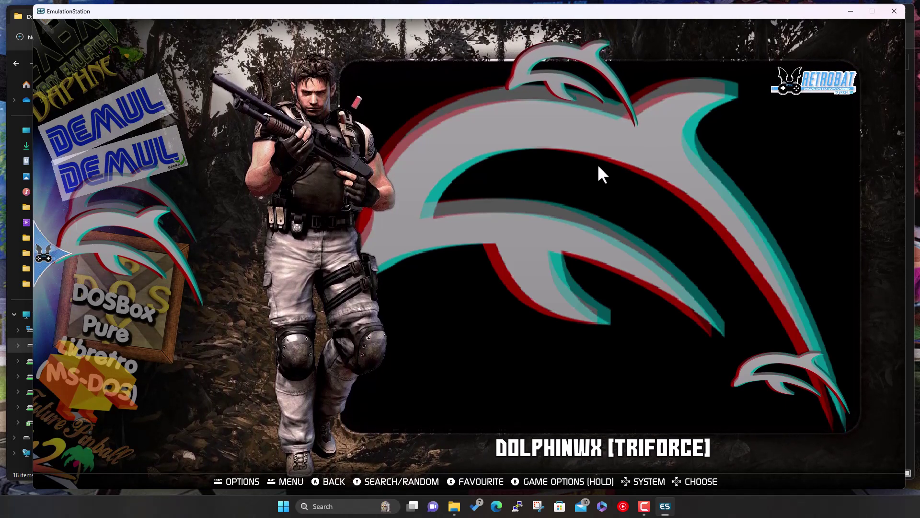
pyautogui.press('Up')
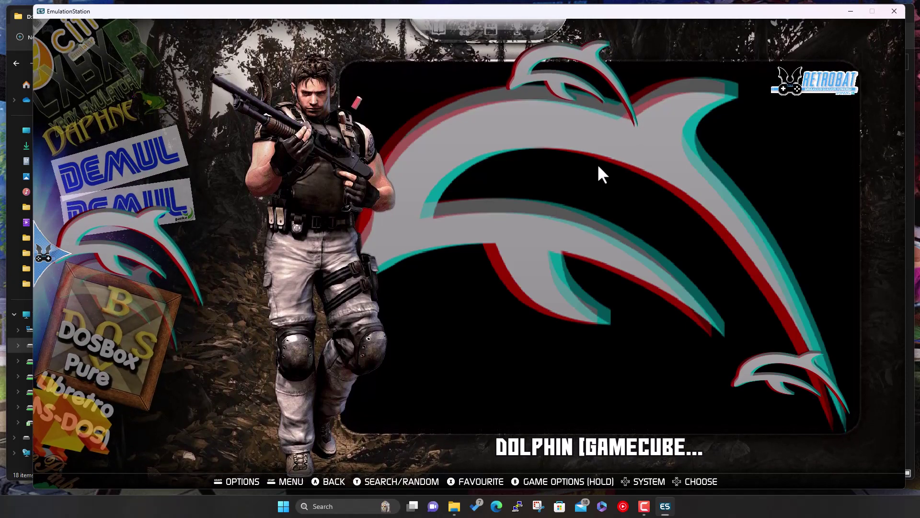
pyautogui.press('Return')
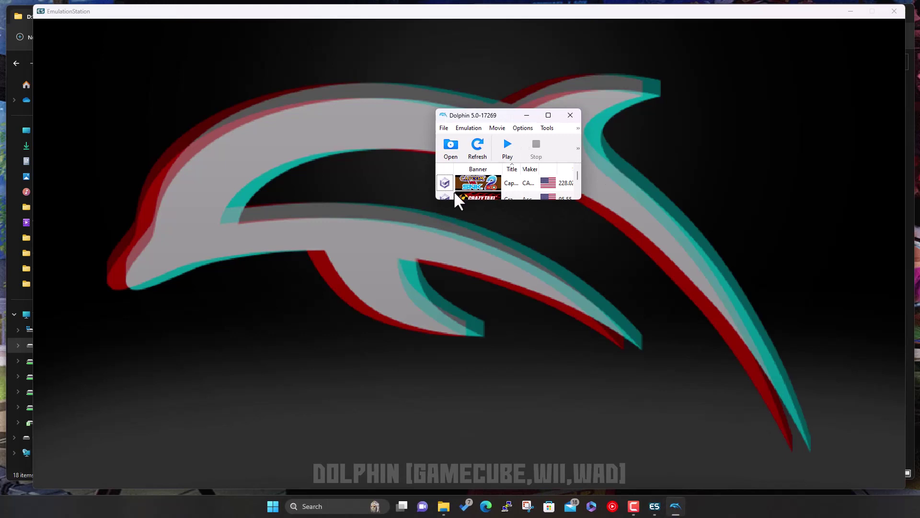
# Step: Reposition and enlarge the Dolphin window to show the full game list and toolbar, and open the general configuration settings
pyautogui.moveTo(487, 115); pyautogui.dragTo(266, 72)
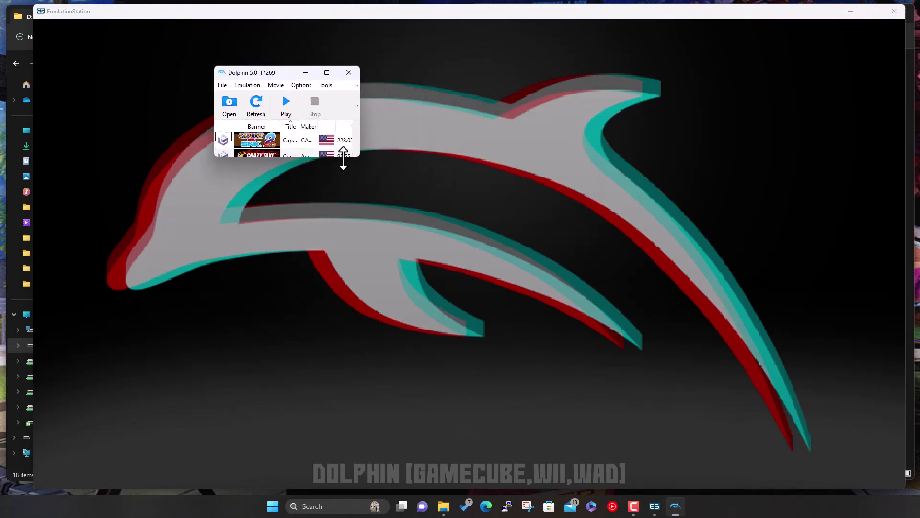
pyautogui.moveTo(357, 157); pyautogui.dragTo(842, 440)
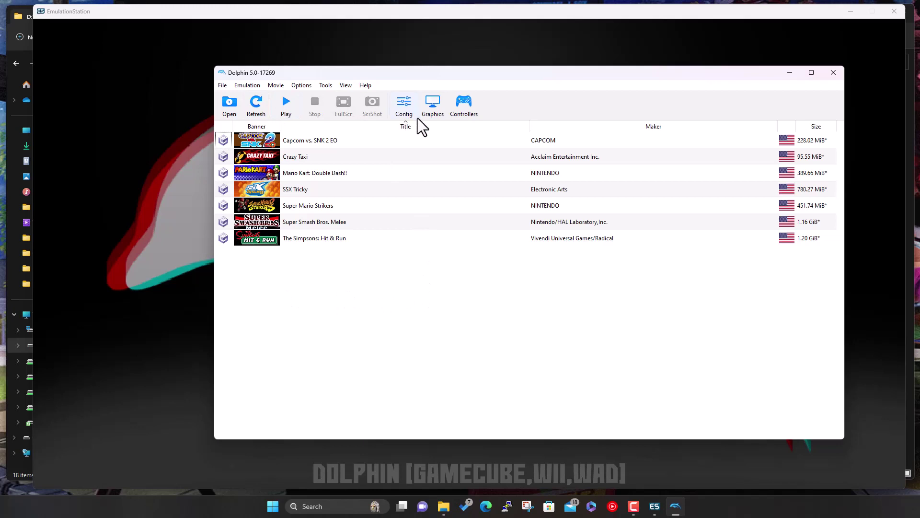
pyautogui.click(412, 105)
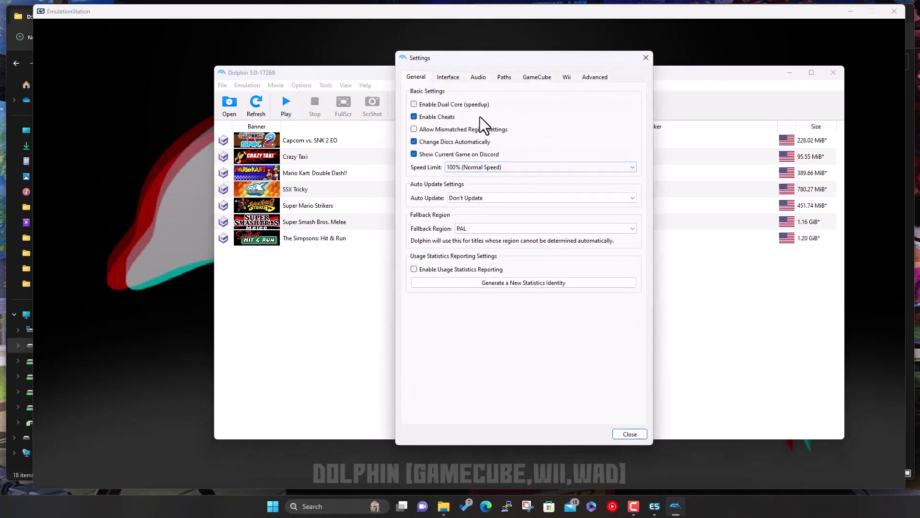
# Step: Review Dolphin's Advanced, Audio, Interface and General settings, and close the settings dialog
pyautogui.click(594, 77)
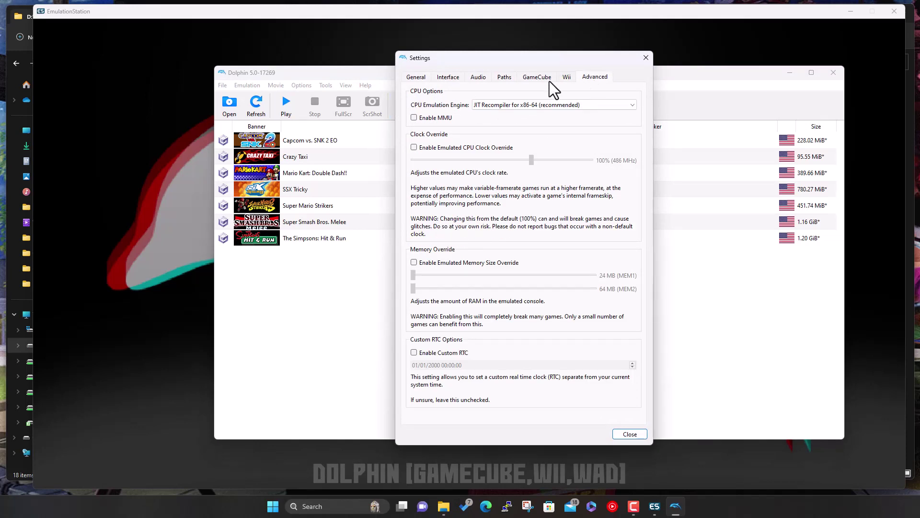
pyautogui.click(478, 77)
pyautogui.click(448, 77)
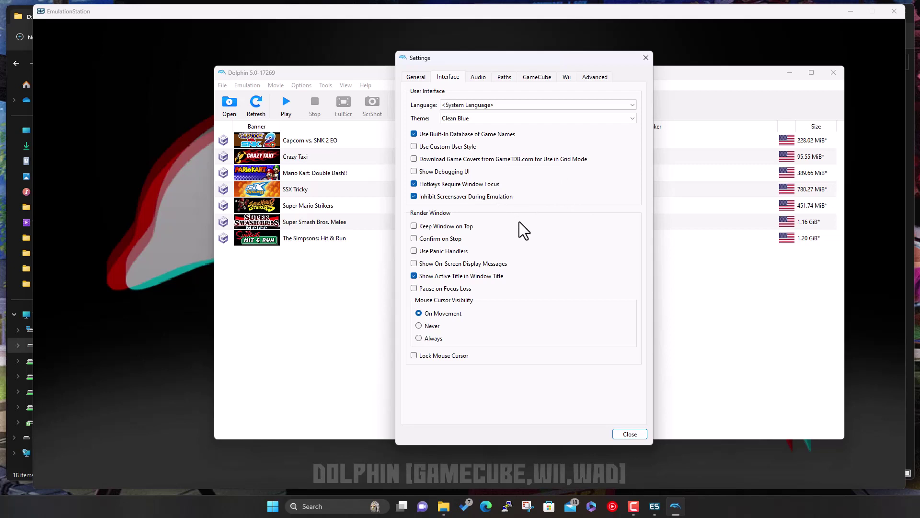
pyautogui.click(420, 74)
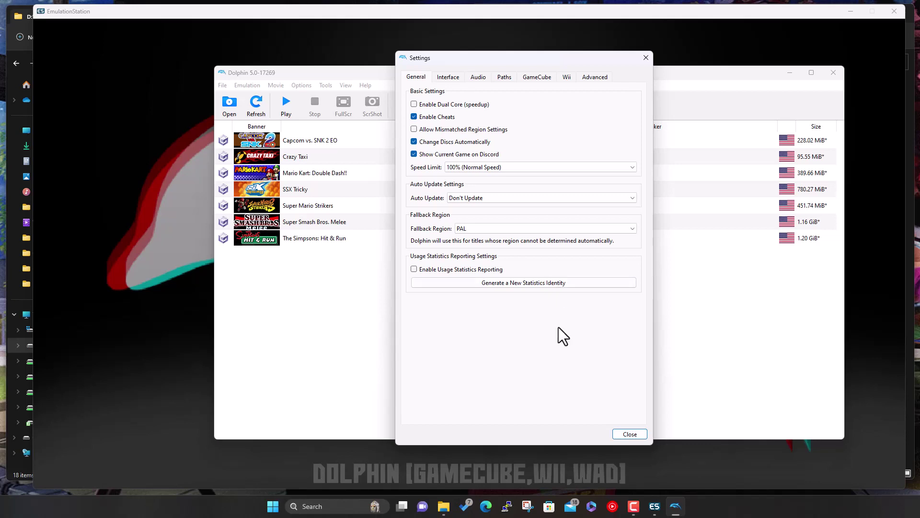
pyautogui.click(626, 431)
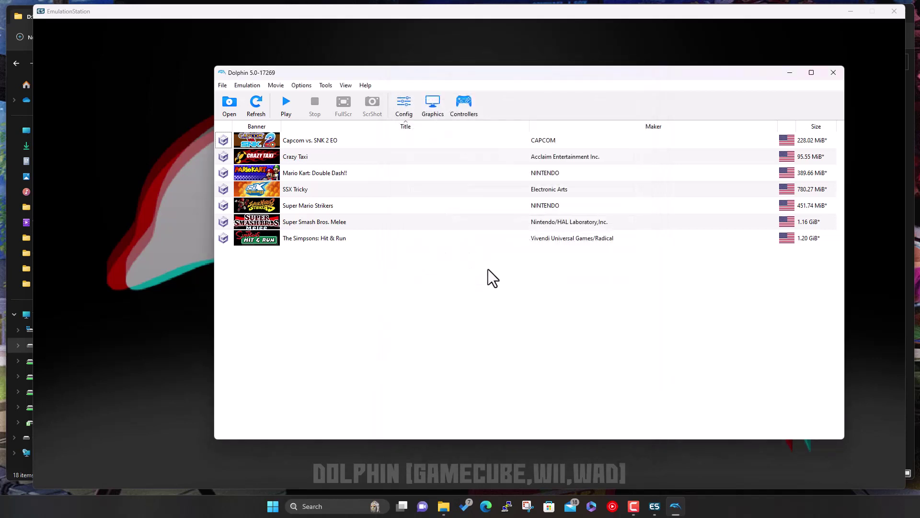
# Step: Inspect Dolphin's graphics configuration, including the backend choices, V-Sync, enhancements and hacks, and close it
pyautogui.click(431, 103)
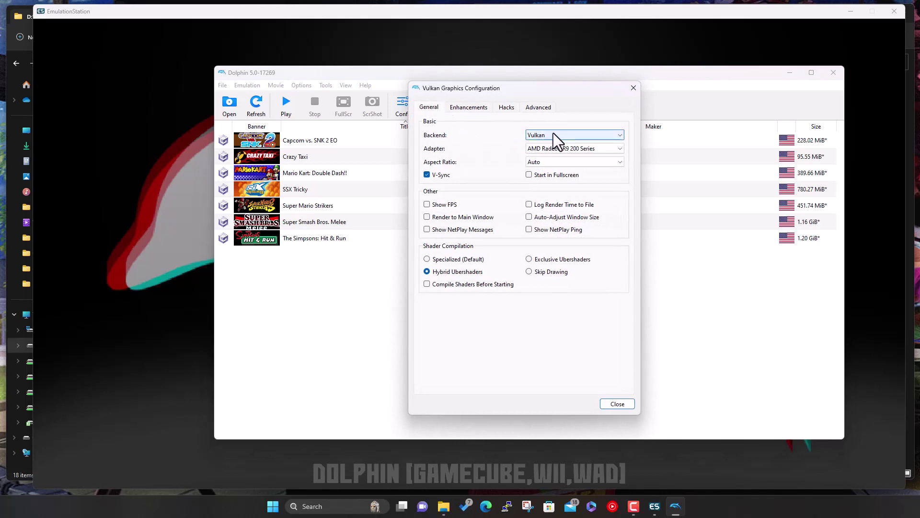
pyautogui.moveTo(571, 134)
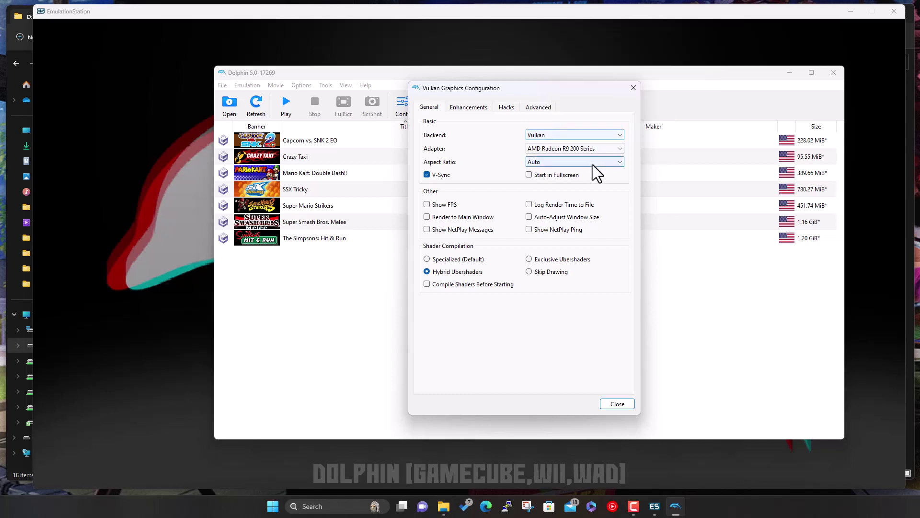
pyautogui.click(552, 136)
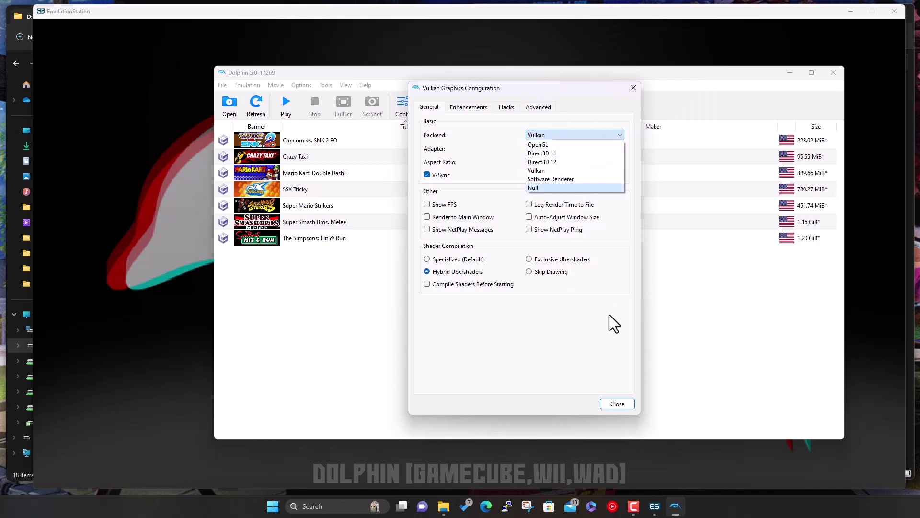
pyautogui.click(602, 327)
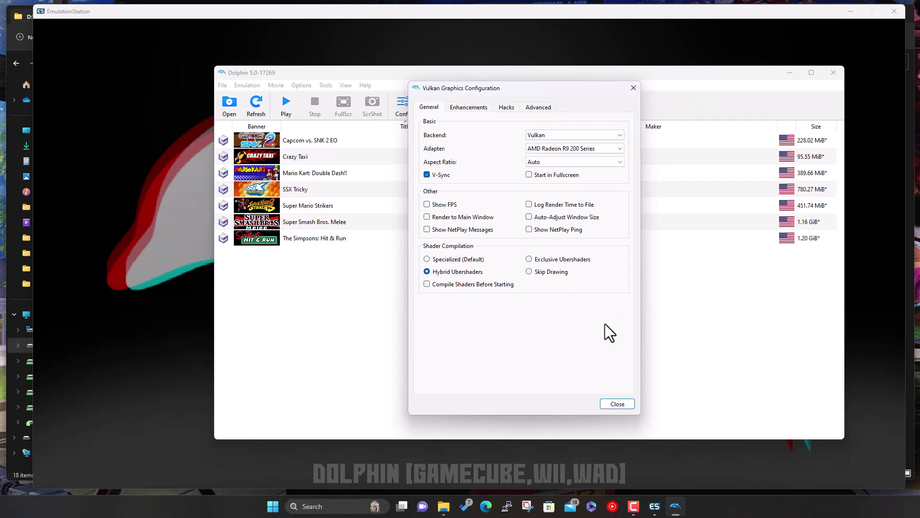
pyautogui.click(446, 175)
pyautogui.click(467, 108)
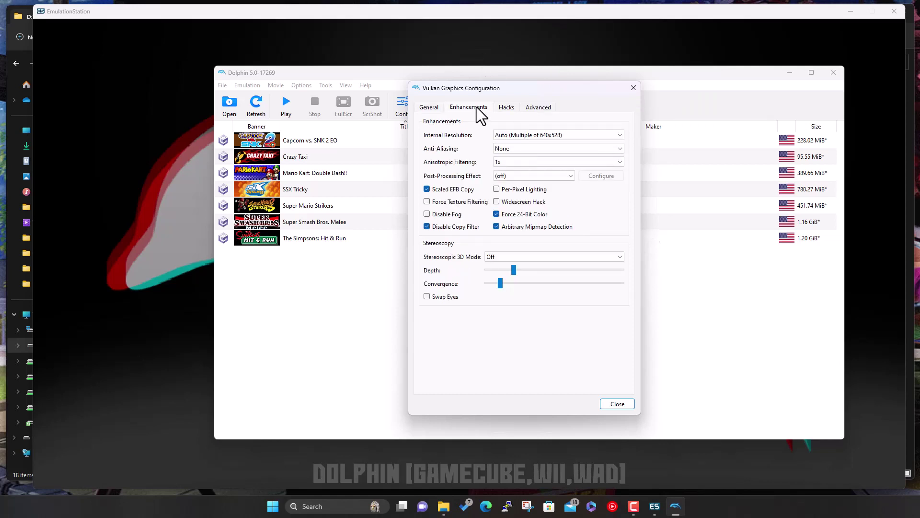
pyautogui.click(508, 106)
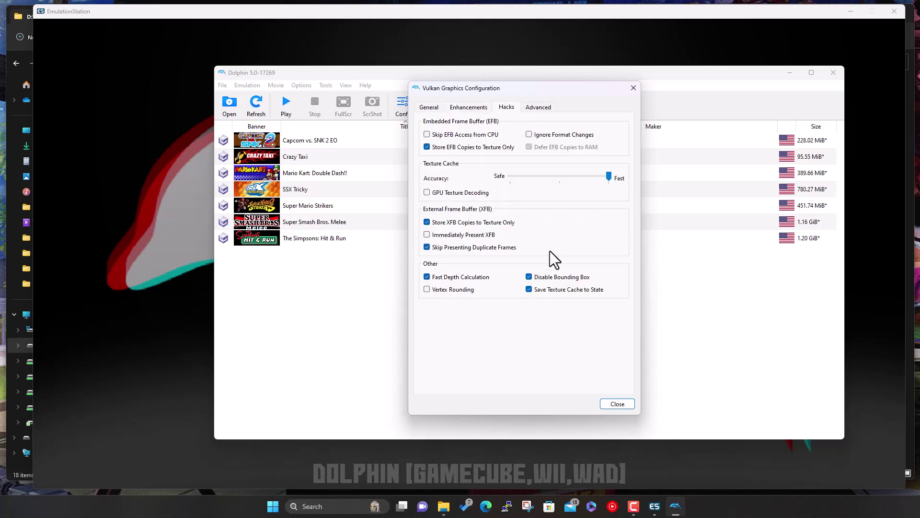
pyautogui.click(619, 405)
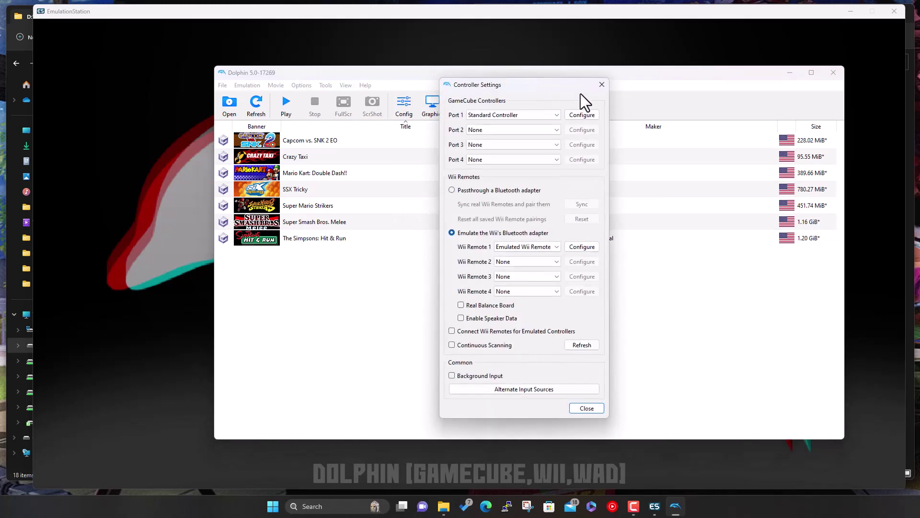
# Step: Check the GameCube Port 1 and Wii Remote 1 controller types, keeping Standard Controller and Emulated Wii Remote
pyautogui.moveTo(529, 83); pyautogui.dragTo(484, 88)
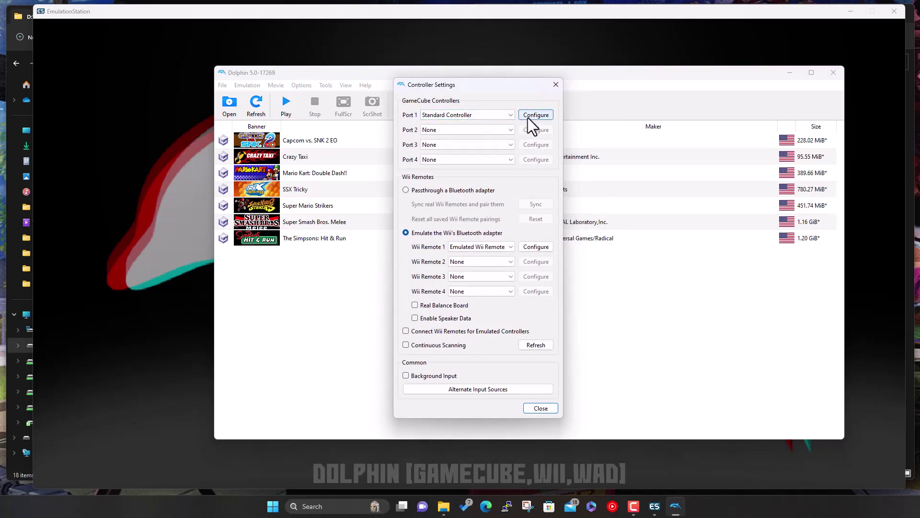
pyautogui.click(509, 116)
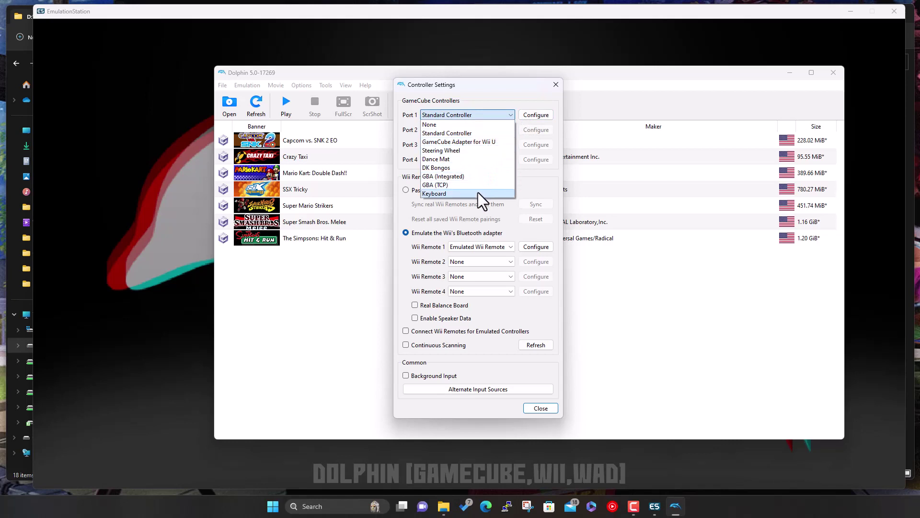
pyautogui.click(479, 133)
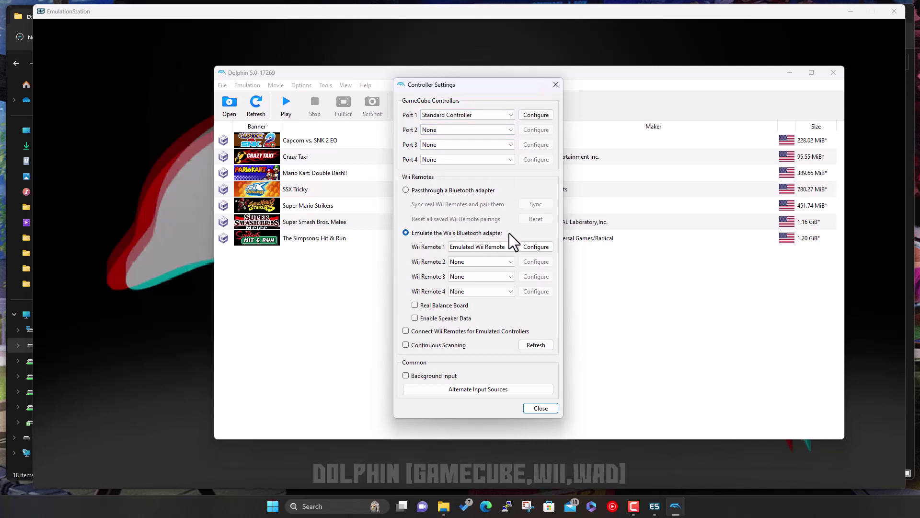
pyautogui.click(512, 247)
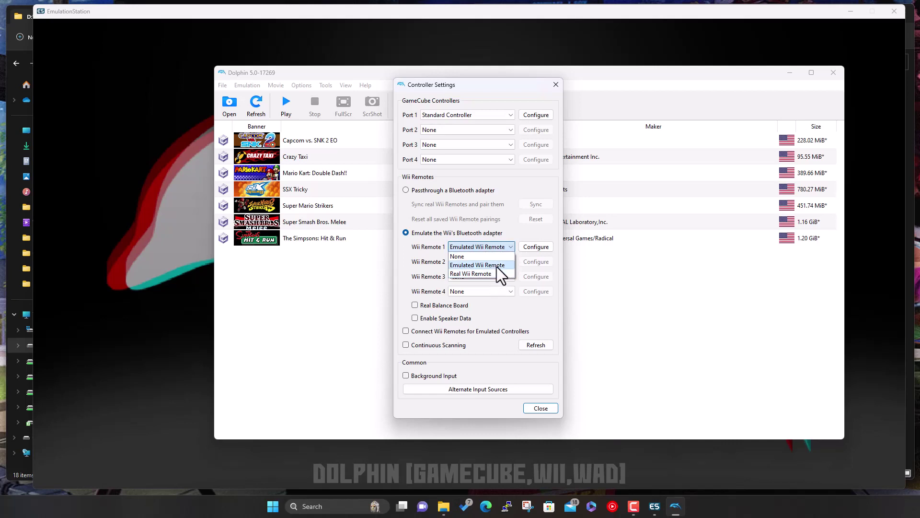
pyautogui.click(511, 244)
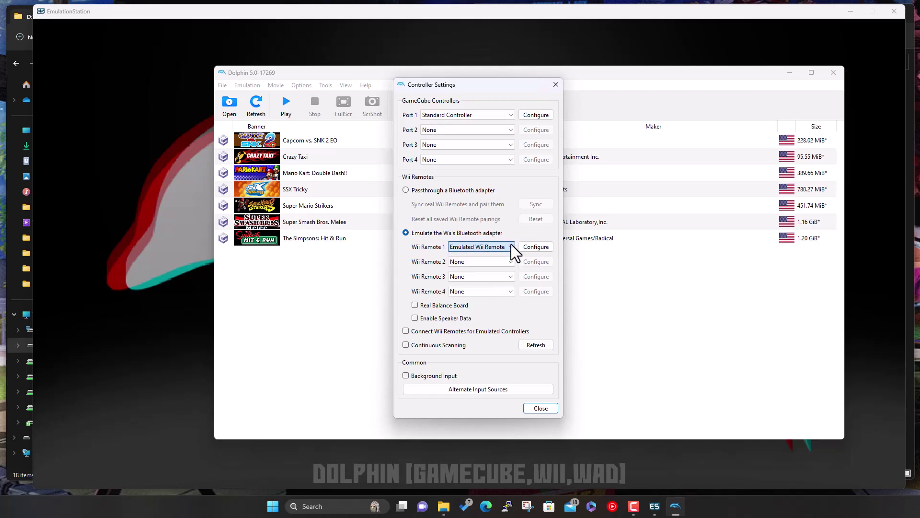
# Step: Open the Port 1 GameCube controller configuration, try SDL/0/Xbox One S Controller as device and settle on XInput/0/Gamepad
pyautogui.click(534, 116)
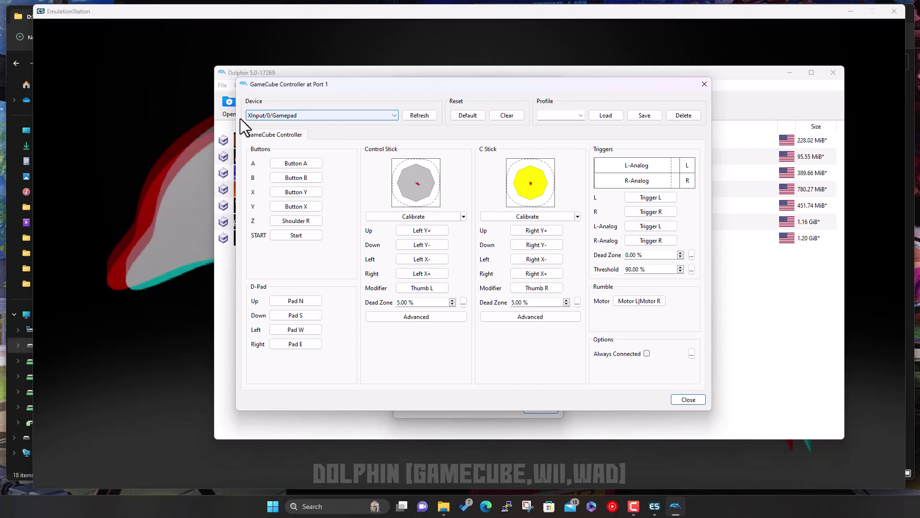
pyautogui.click(367, 116)
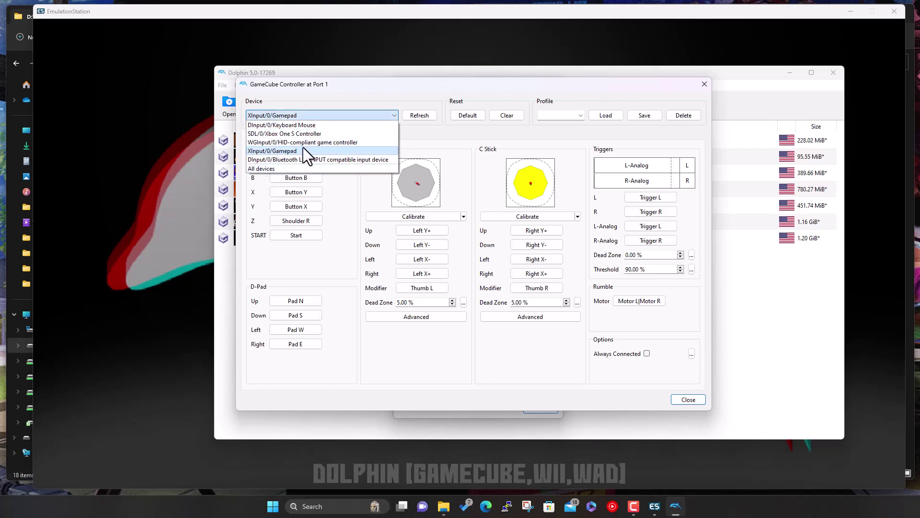
pyautogui.click(320, 152)
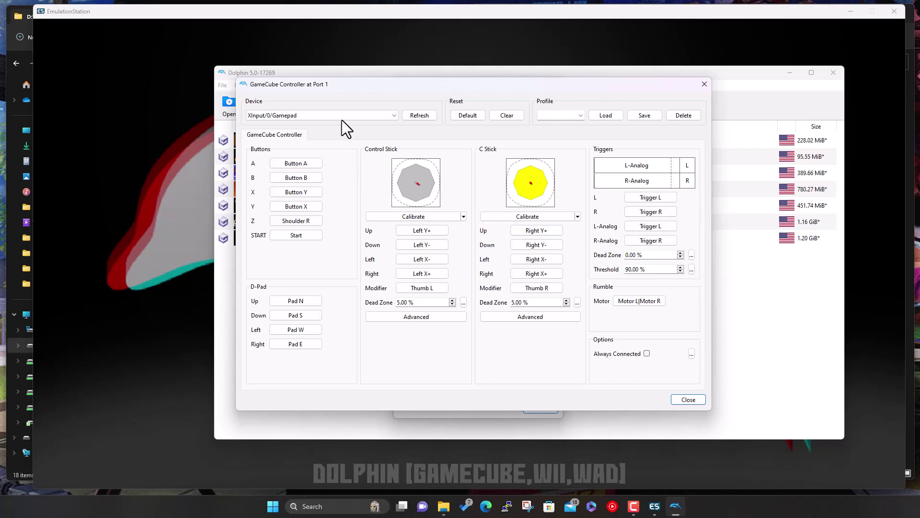
pyautogui.click(355, 114)
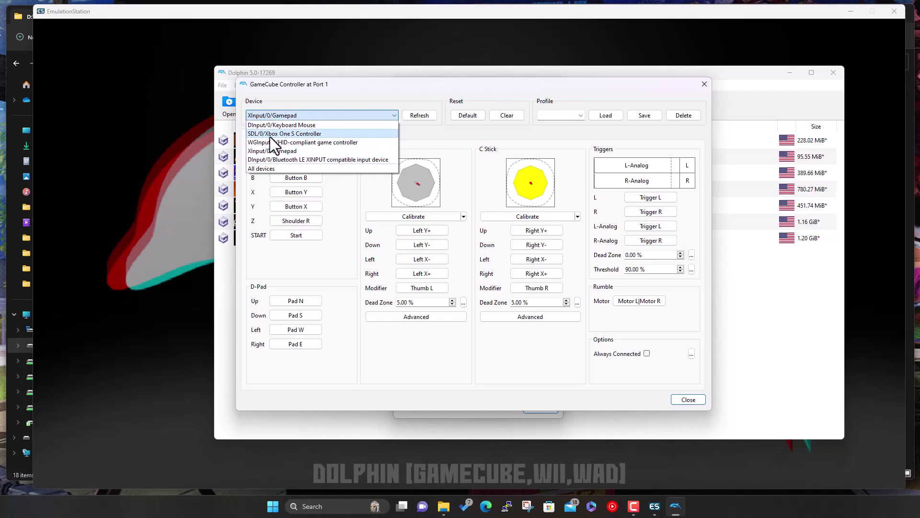
pyautogui.click(287, 134)
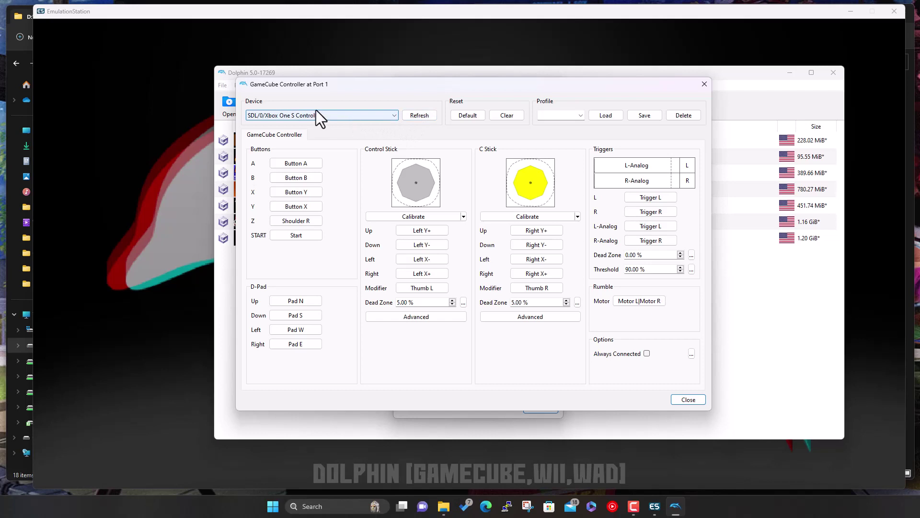
pyautogui.click(278, 115)
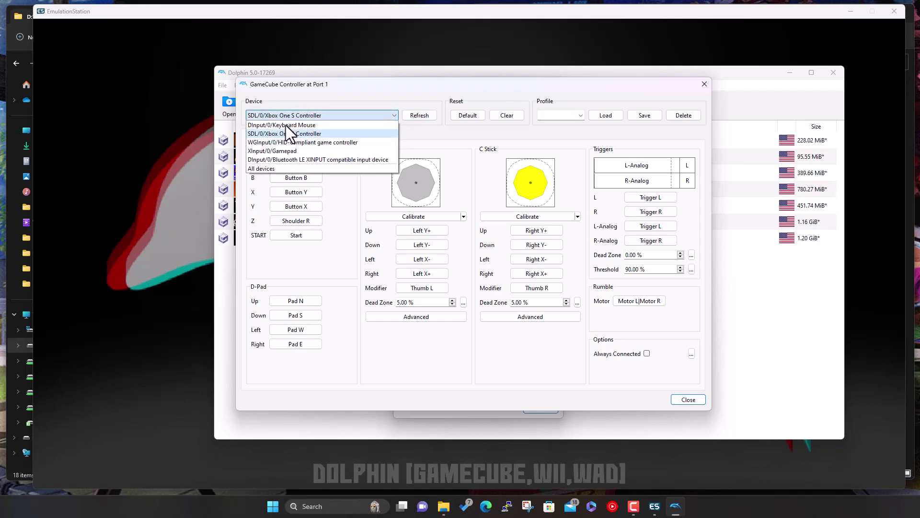
pyautogui.click(275, 151)
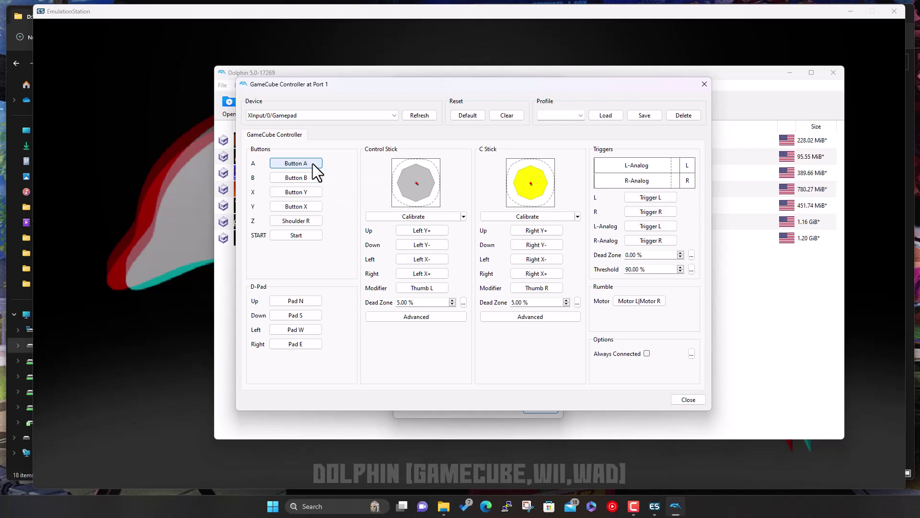
# Step: Assign Shoulder L and Shoulder R to the GameCube L and R triggers, keep R-Analog on Trigger R, and close the mapping
pyautogui.click(310, 176)
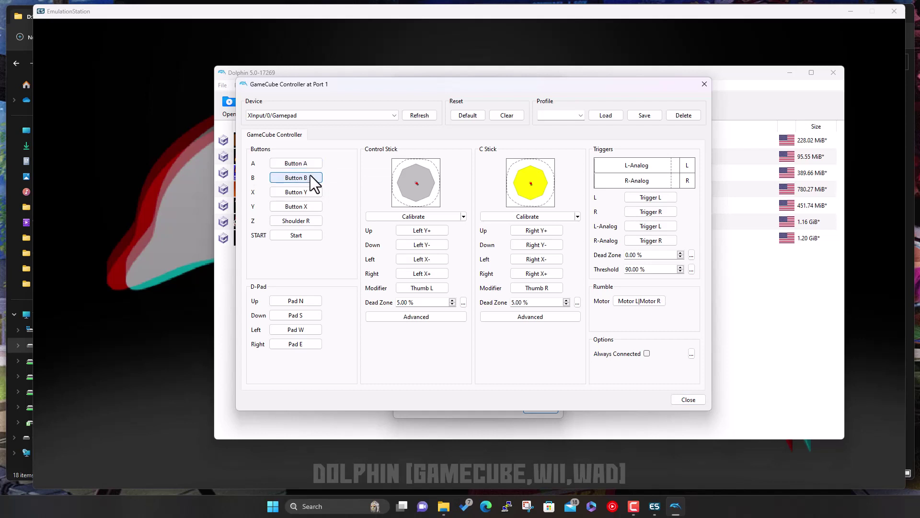
pyautogui.click(302, 234)
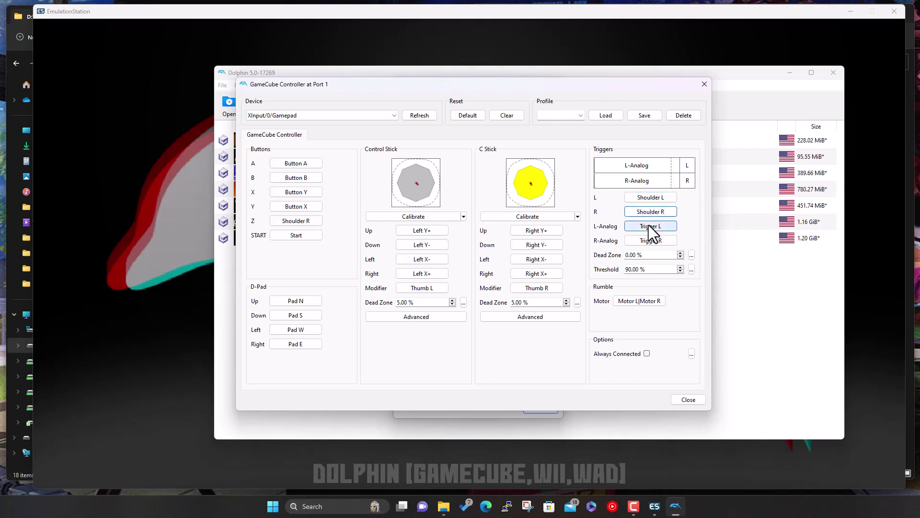
pyautogui.click(647, 240)
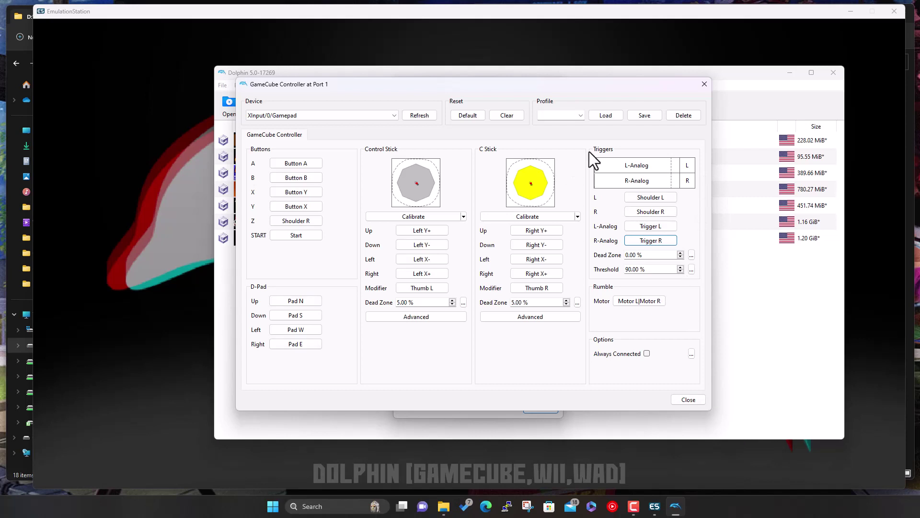
pyautogui.click(686, 400)
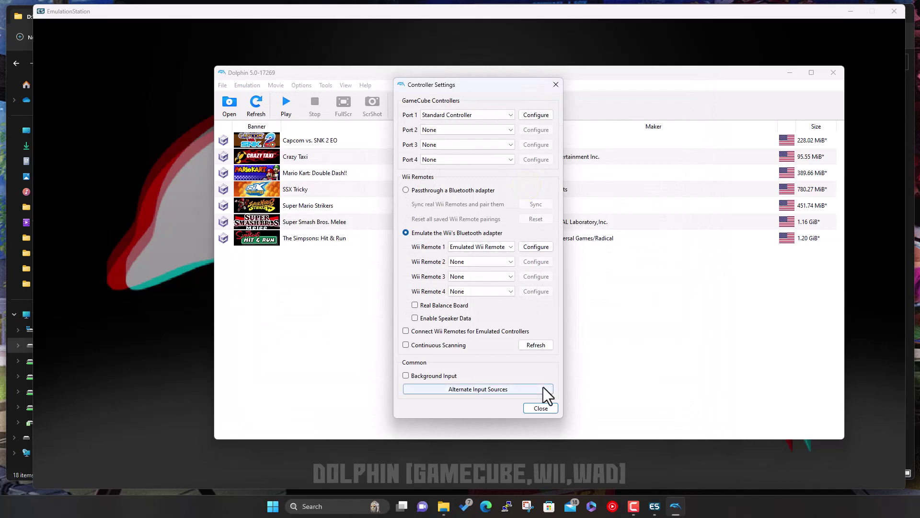
# Step: Close the controller settings and Dolphin, and return from the RetroBat emulator list to the system wheel
pyautogui.click(541, 409)
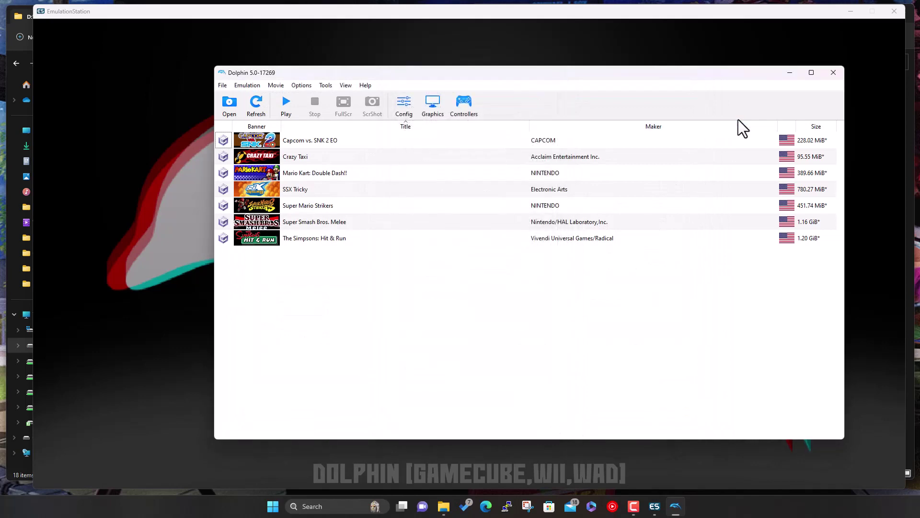
pyautogui.click(834, 72)
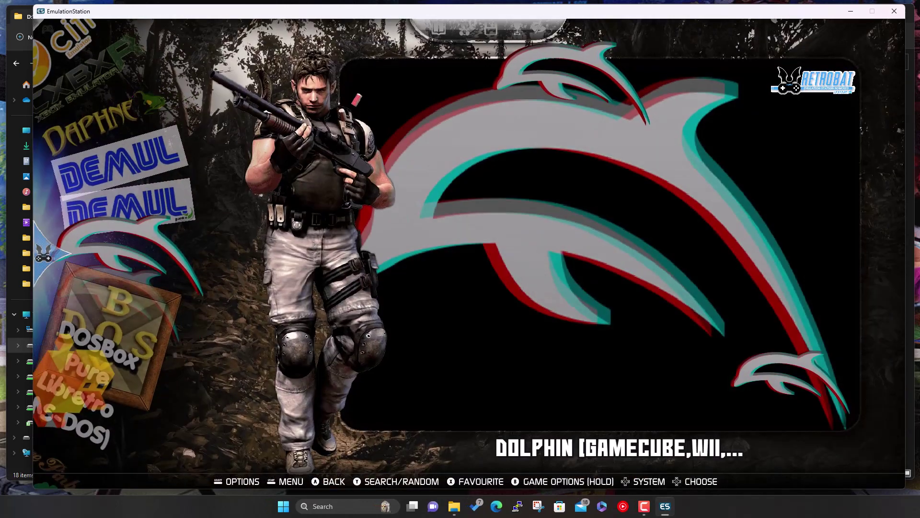
pyautogui.press('Escape')
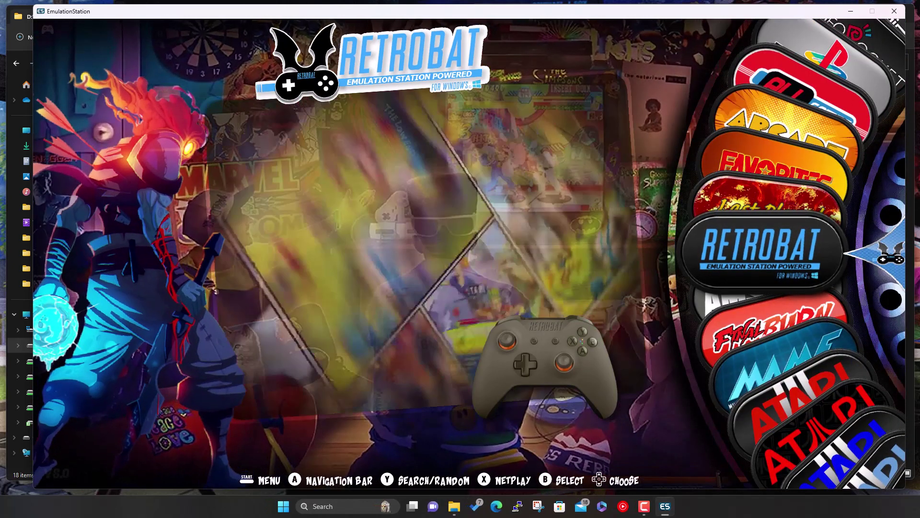
# Step: Browse the system wheel from RetroBat forward to Atari Jaguar and back to All Games
pyautogui.press('Down')
pyautogui.press('Down')
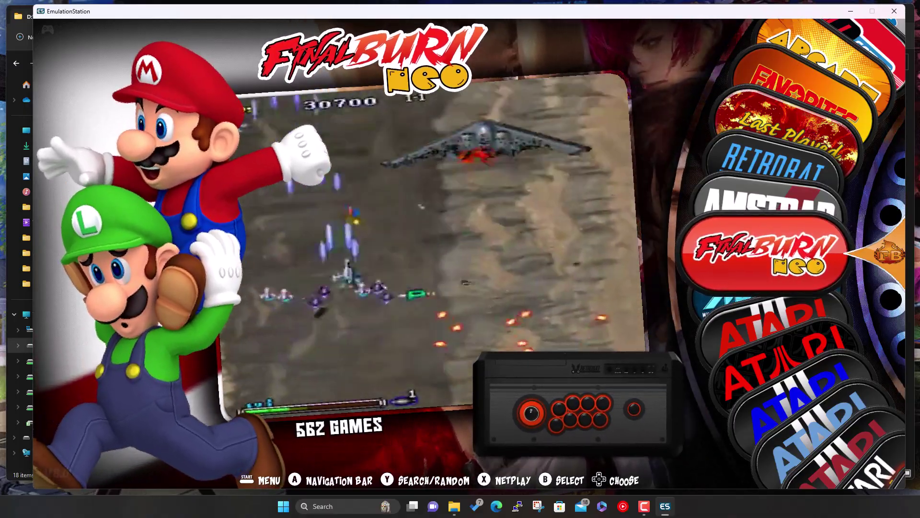
pyautogui.press('Down')
pyautogui.press('Down')
pyautogui.press('Down')
pyautogui.press('Down')
pyautogui.press('Down')
pyautogui.press('Down')
pyautogui.press('Down')
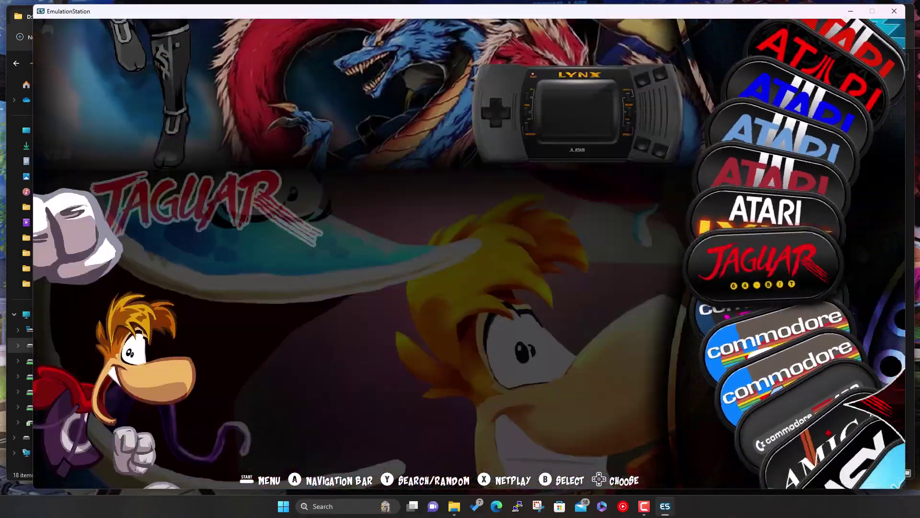
pyautogui.press('Up')
pyautogui.press('Up')
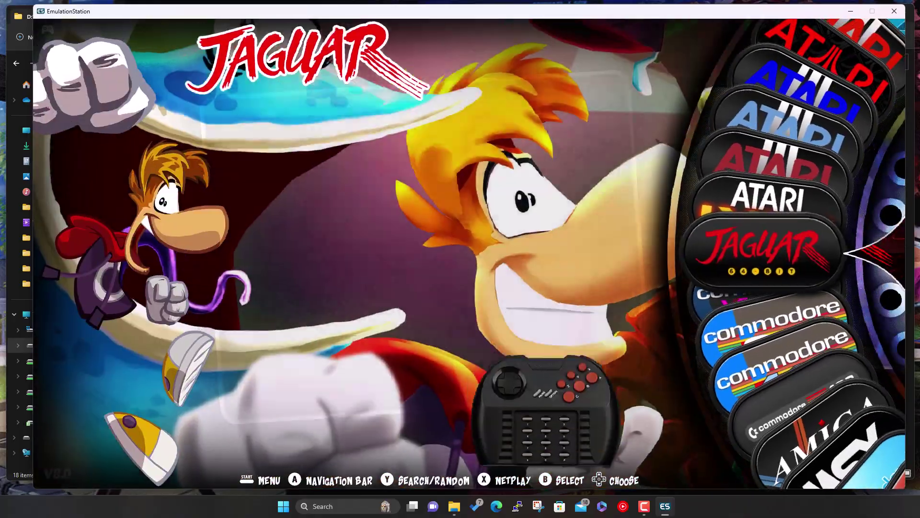
pyautogui.press('Up')
pyautogui.press('Up')
pyautogui.press('Up')
pyautogui.press('Up')
pyautogui.press('Up')
pyautogui.press('Up')
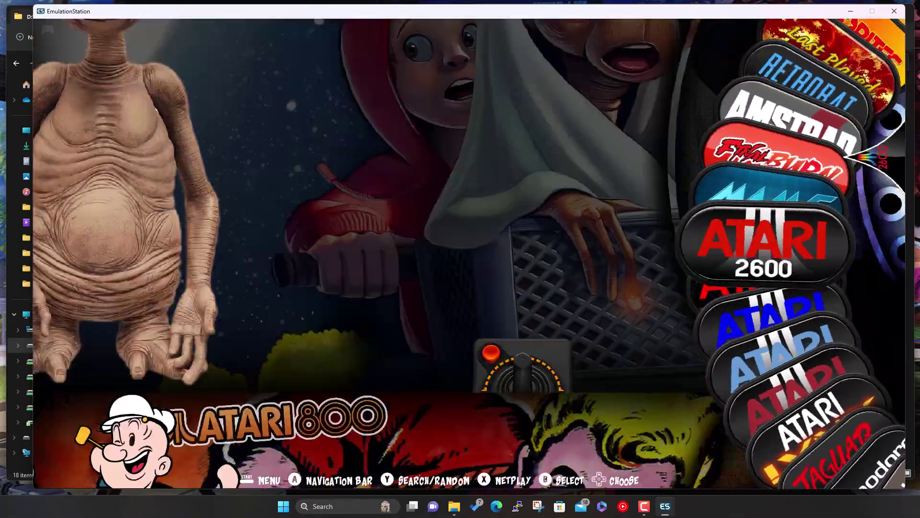
pyautogui.press('Up')
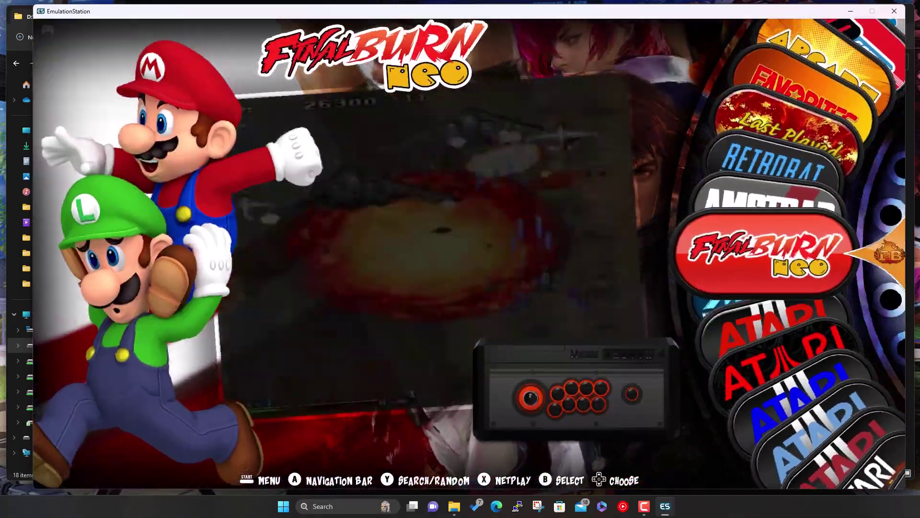
pyautogui.press('Up')
pyautogui.press('Up')
pyautogui.press('Up')
pyautogui.press('Up')
pyautogui.press('Up')
pyautogui.press('Up')
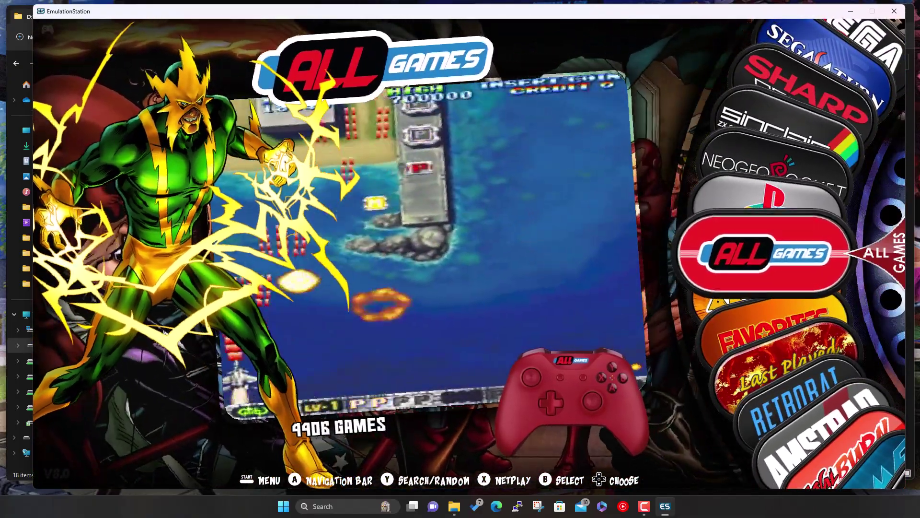
# Step: Look through the Favorites, Last Played and Final Burn Neo entries on the system wheel and return to RetroBat
pyautogui.press('Down')
pyautogui.press('Down')
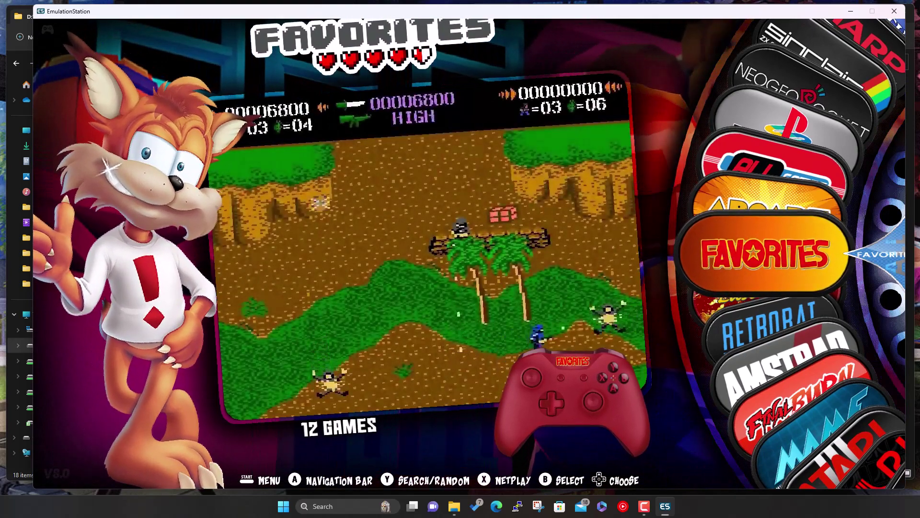
pyautogui.press('Down')
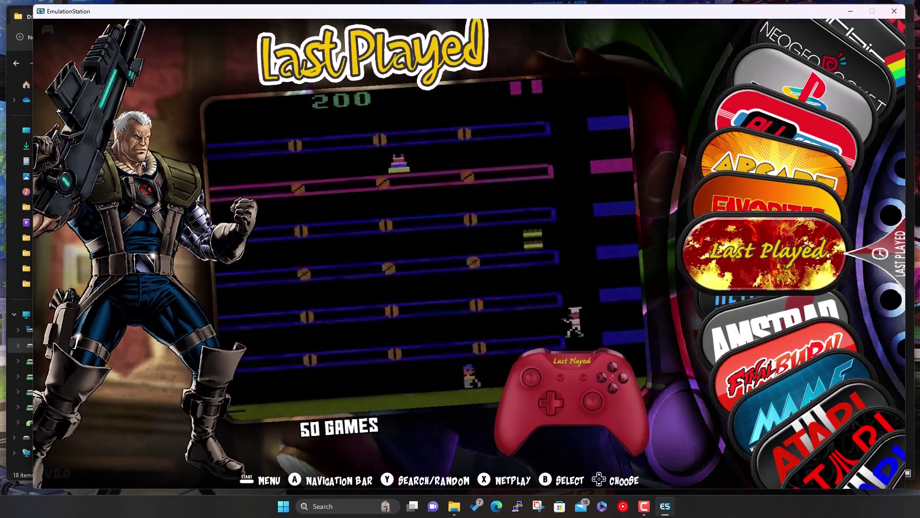
pyautogui.press('Down')
pyautogui.press('Down')
pyautogui.press('Down')
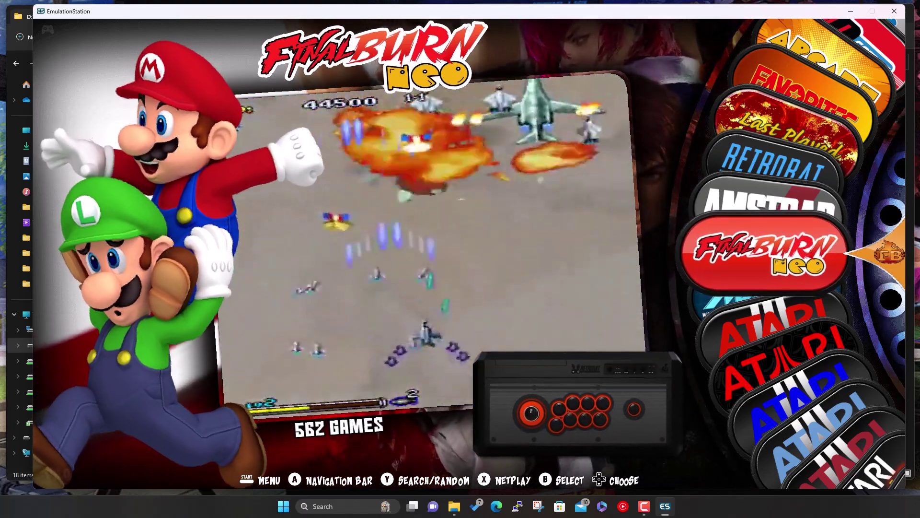
pyautogui.press('Up')
pyautogui.press('Up')
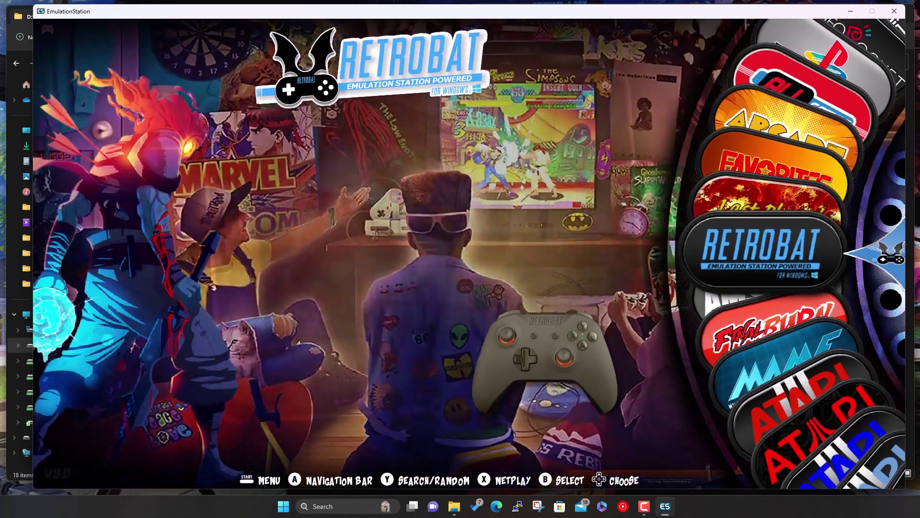